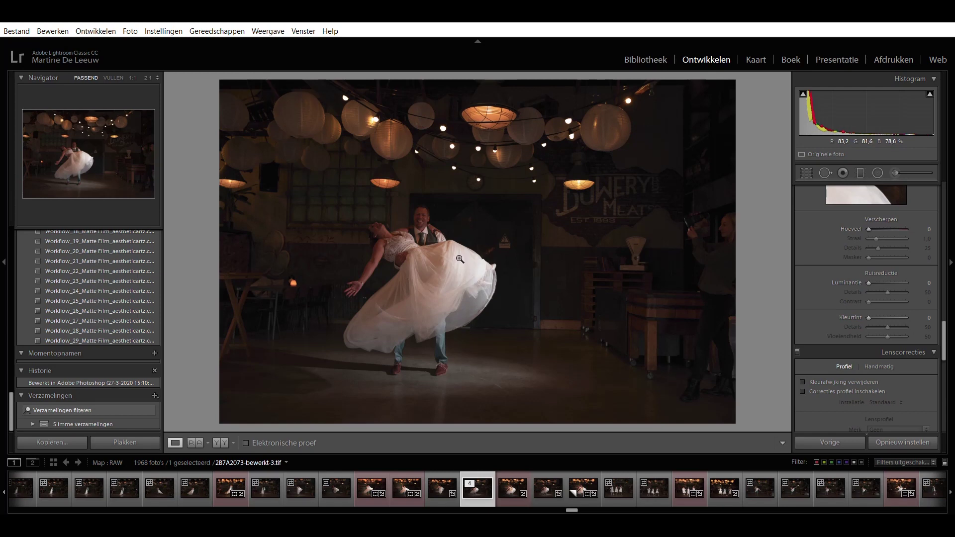
Step: Compare another edited version, then tighten the crop from the top-right corner
left_click(500, 490)
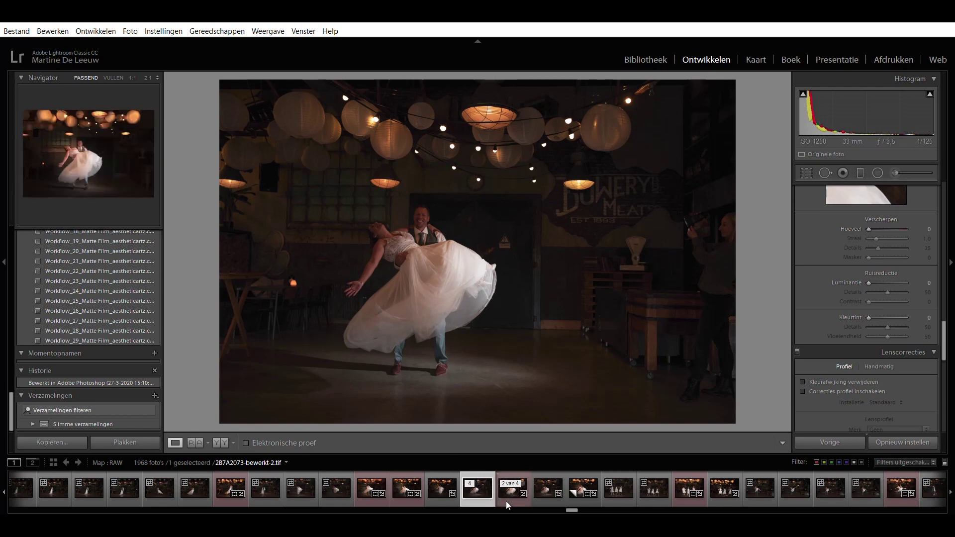
mouse_move(477, 488)
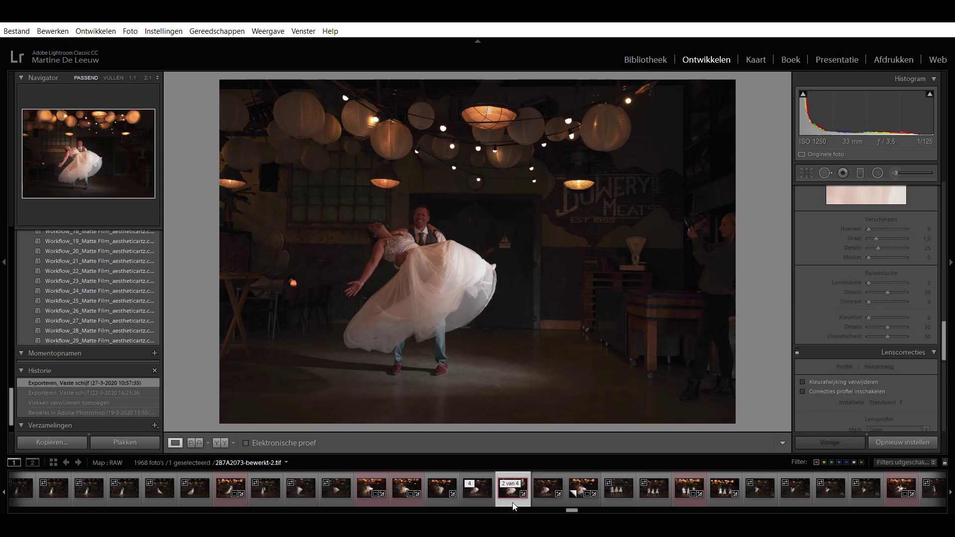
left_click(477, 500)
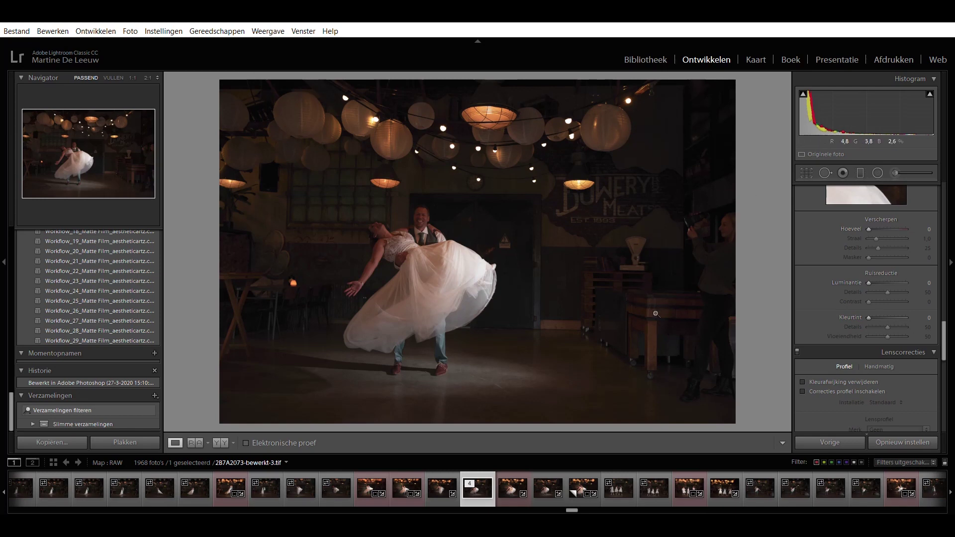
left_click(807, 174)
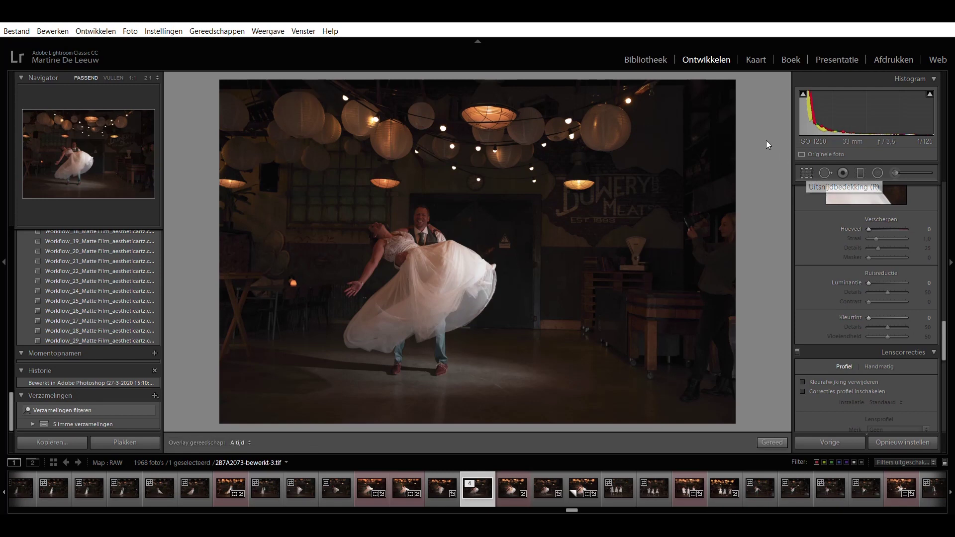
left_click_drag(735, 81, 708, 106)
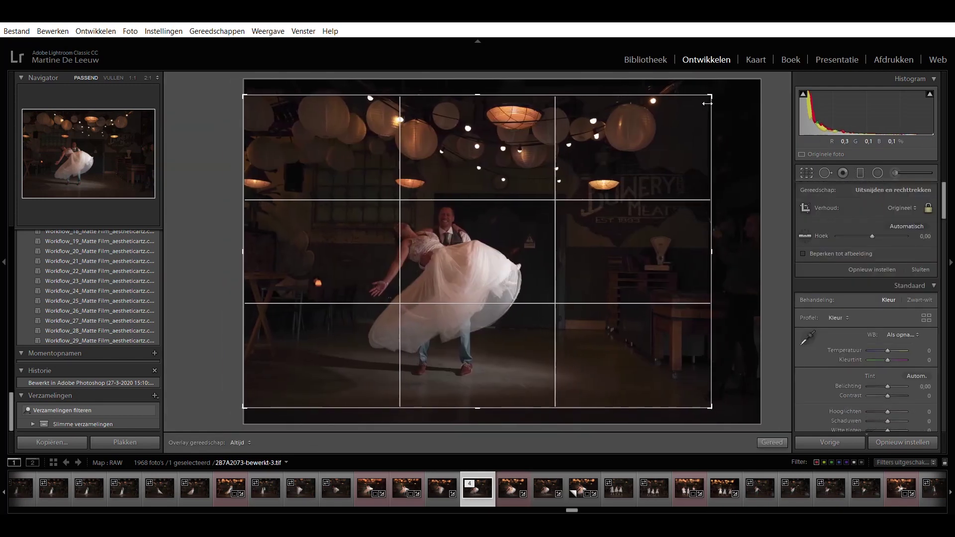
left_click_drag(708, 106, 706, 107)
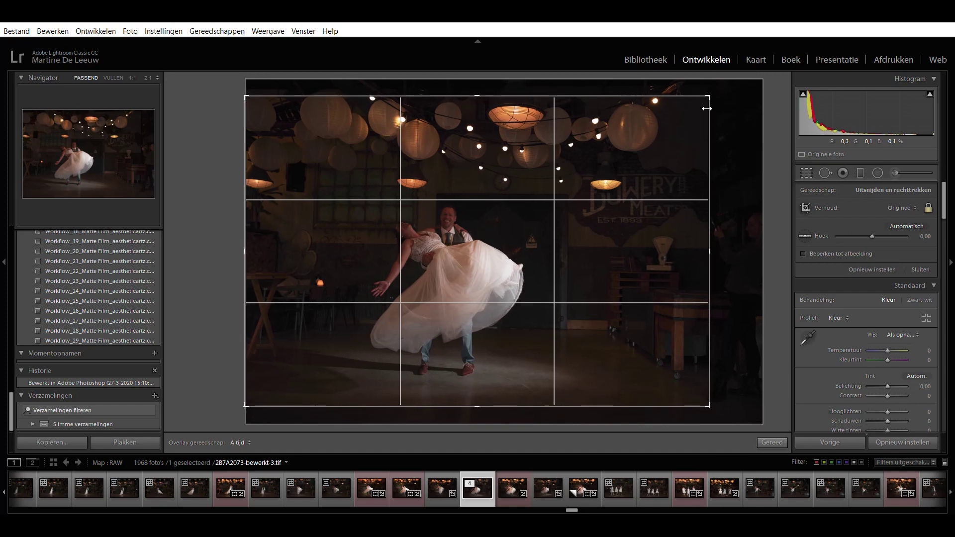
Step: Shift the photo within the crop and straighten it to -0,70 degrees
left_click_drag(600, 242, 627, 247)
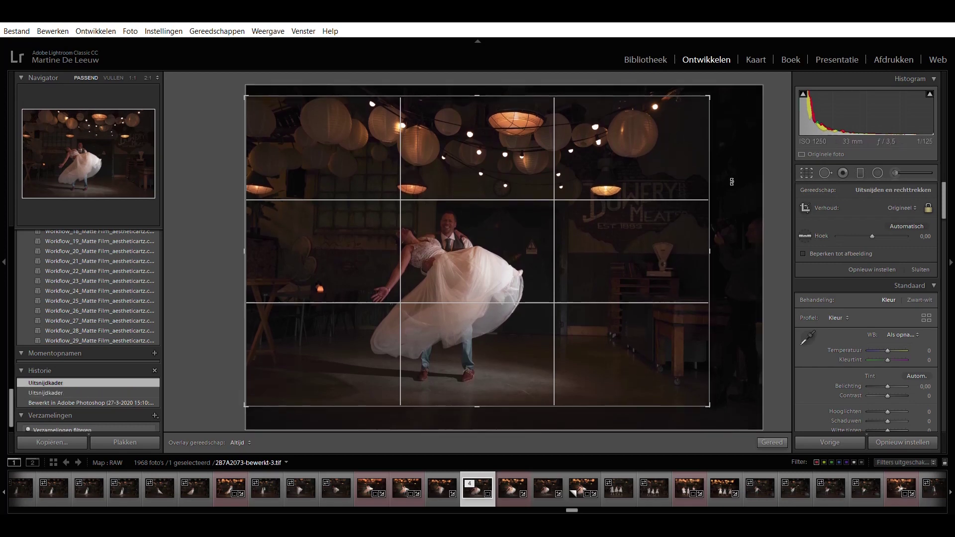
left_click_drag(726, 189, 727, 188)
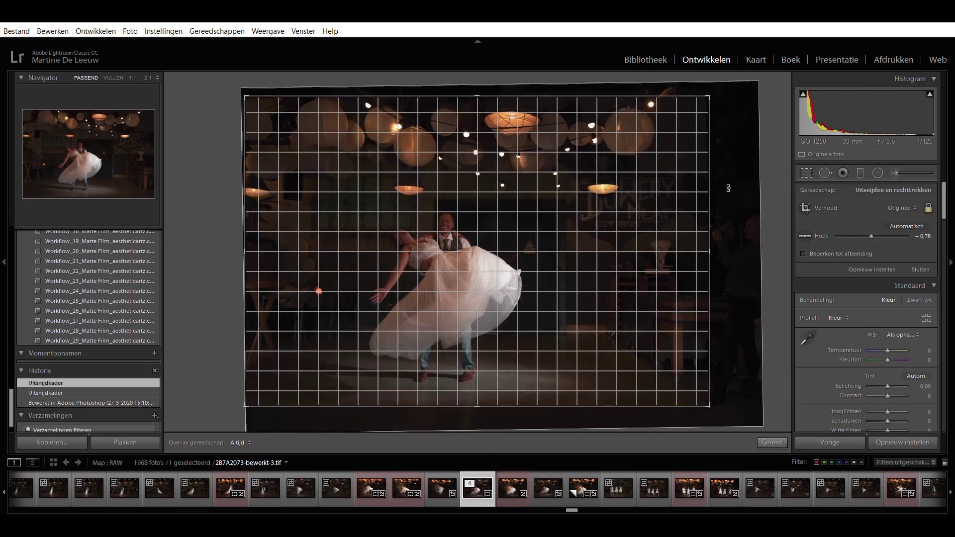
left_click_drag(728, 188, 728, 187)
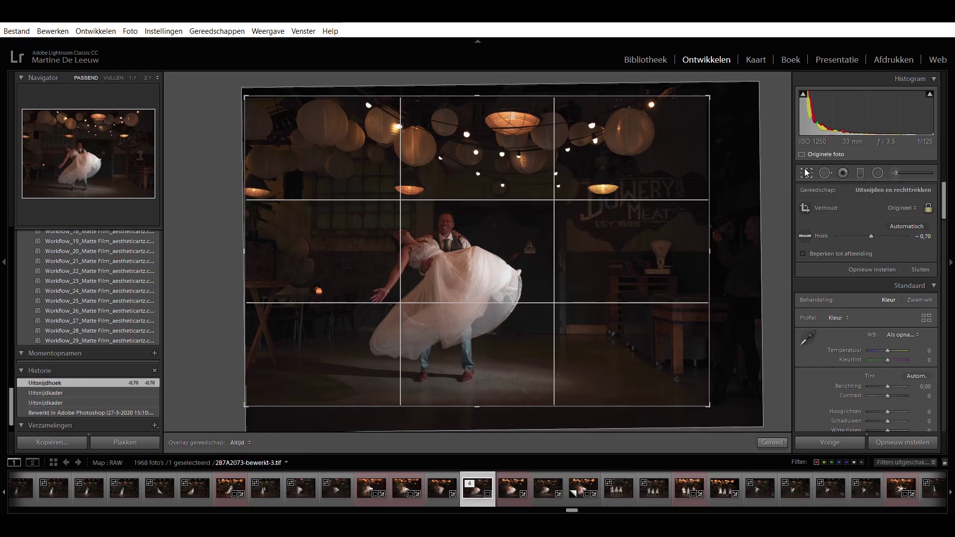
left_click(806, 172)
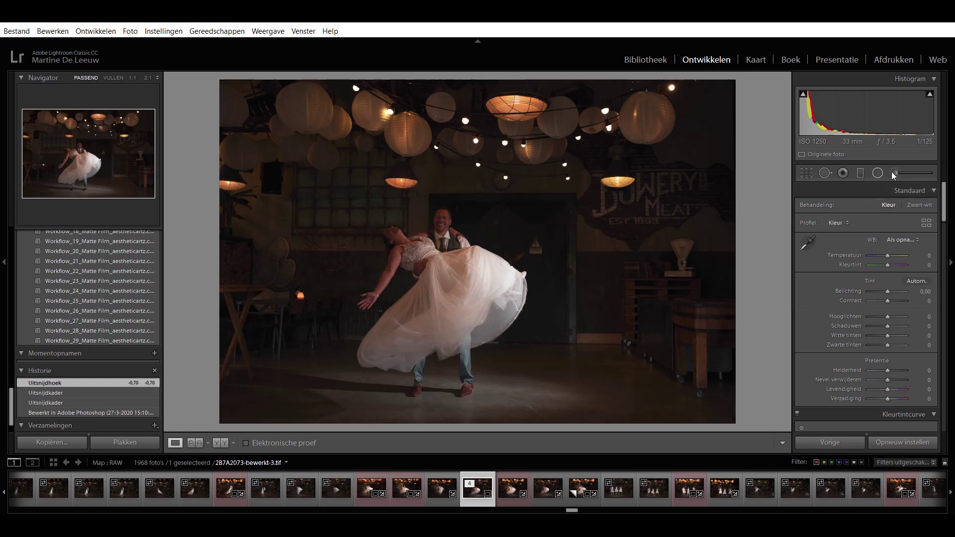
Step: Draw a warm, brightening graduated filter down over the lanterns at the top
left_click(860, 174)
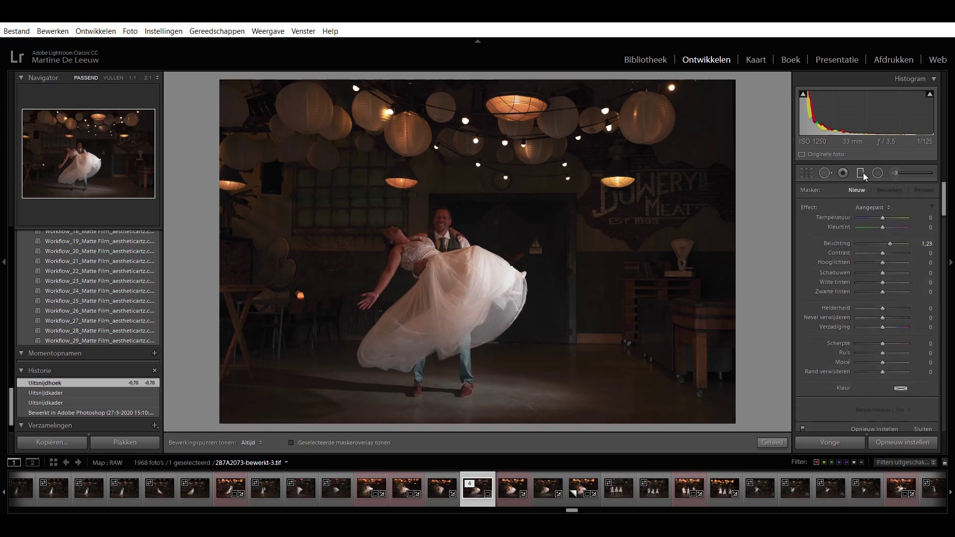
double_click(890, 243)
left_click_drag(900, 218, 899, 221)
mouse_move(883, 243)
left_mouse_down()
mouse_move(892, 244)
mouse_move(889, 228)
left_mouse_up()
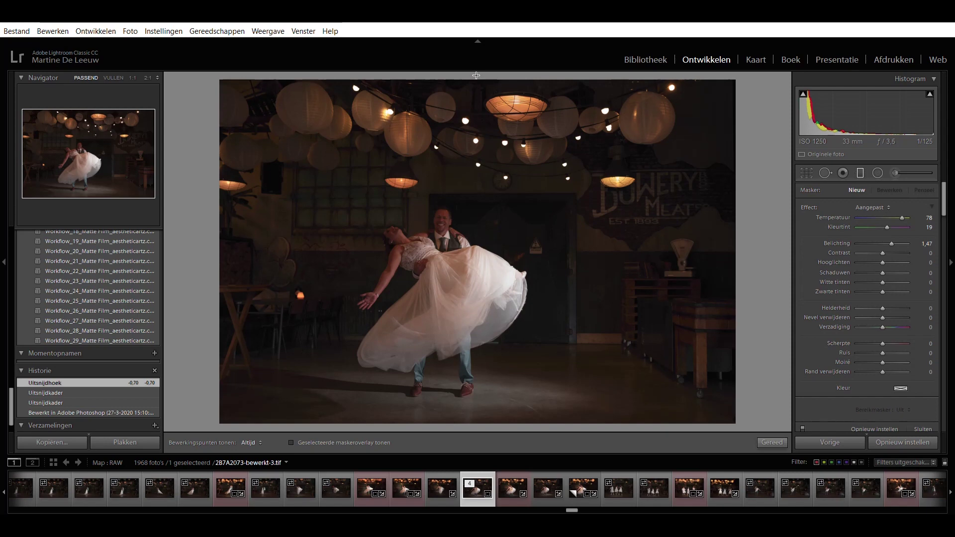
left_click_drag(474, 74, 474, 230)
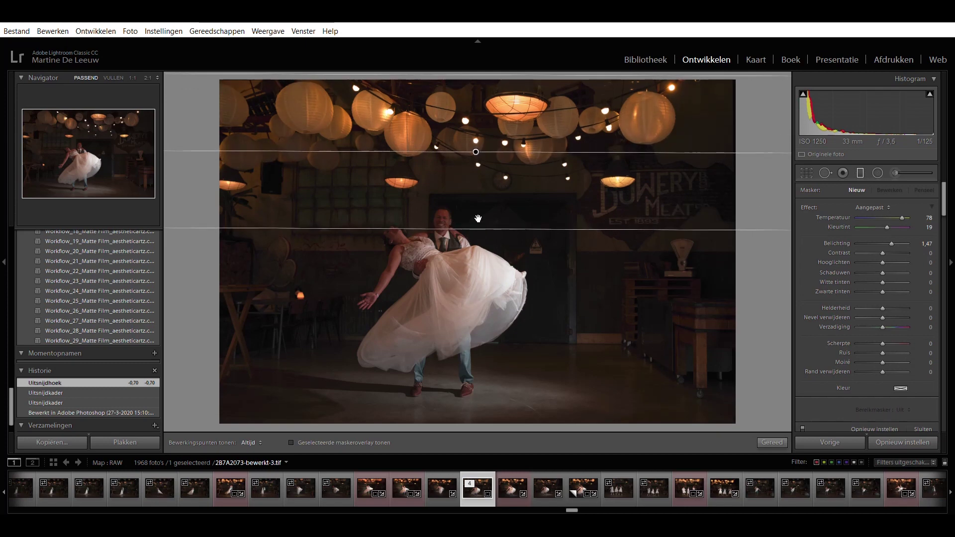
Step: Refine the lantern gradient to Temperature 100, Tint 41, Exposure 3,13 and Blacks -13
left_click_drag(475, 230, 475, 230)
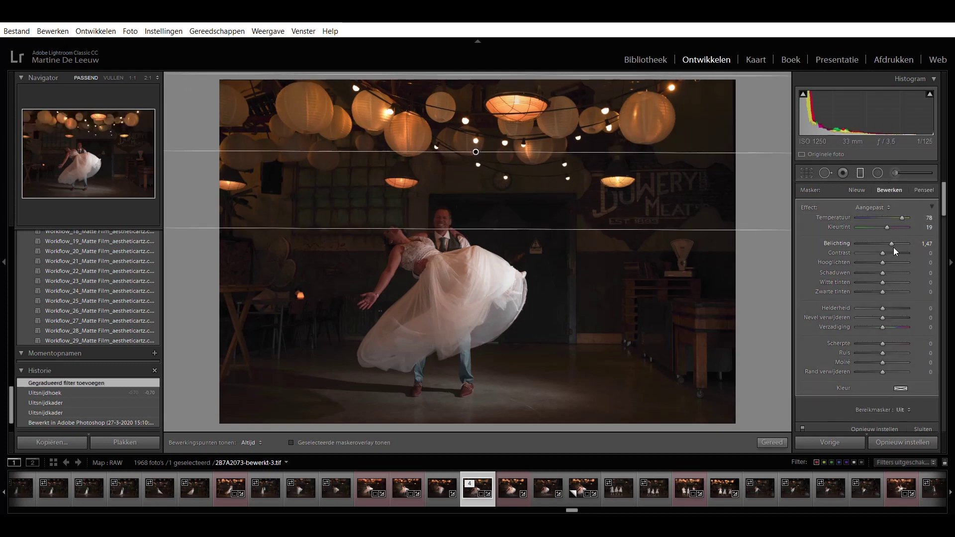
left_click_drag(893, 244, 897, 243)
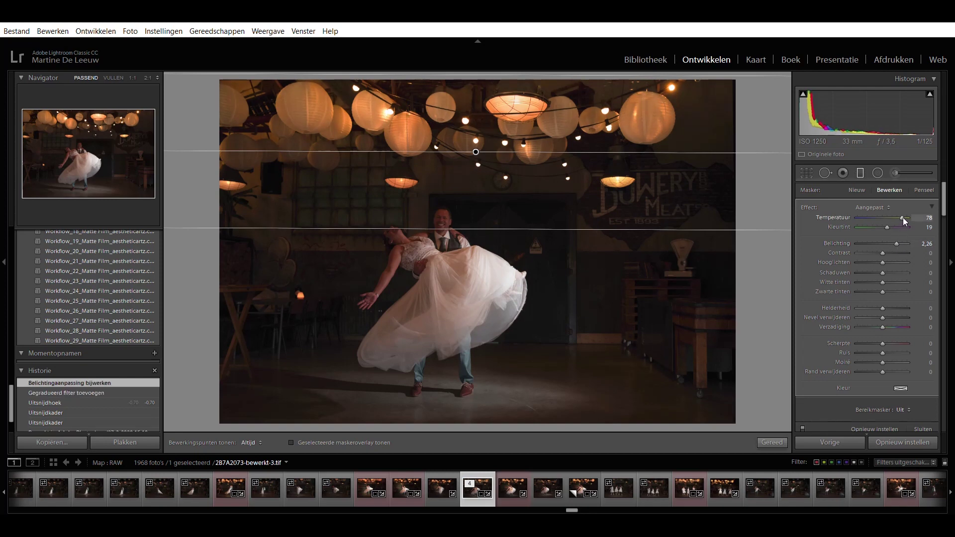
left_click_drag(913, 217, 892, 228)
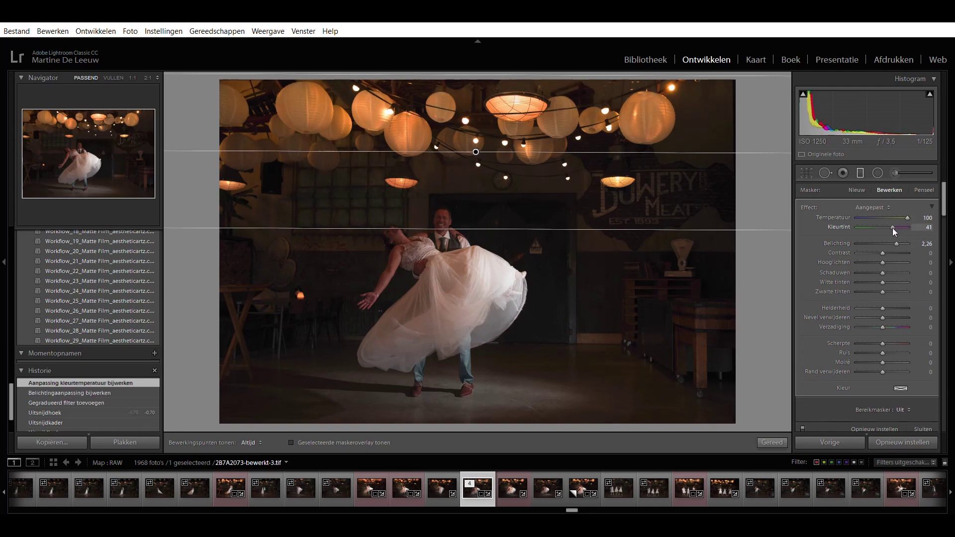
left_click_drag(882, 291, 876, 294)
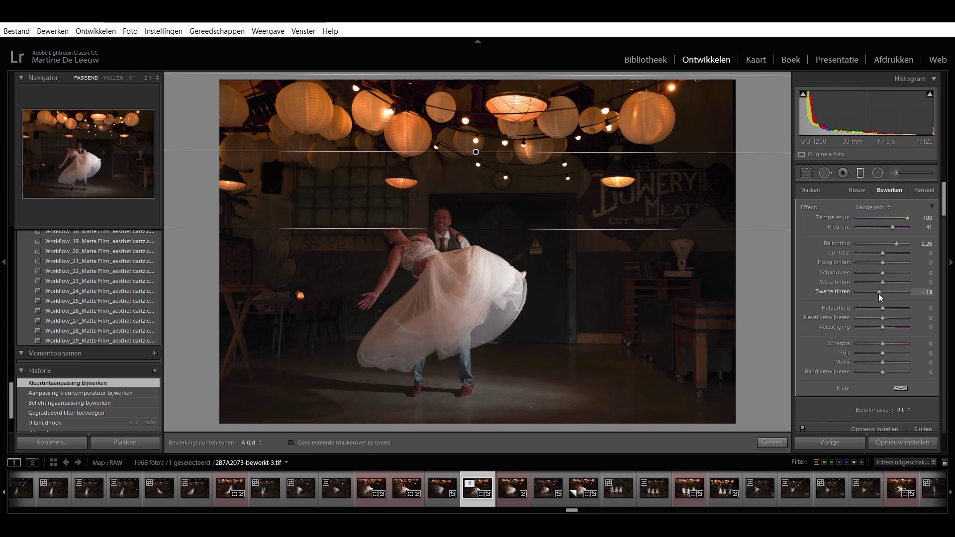
left_click_drag(878, 293, 878, 294)
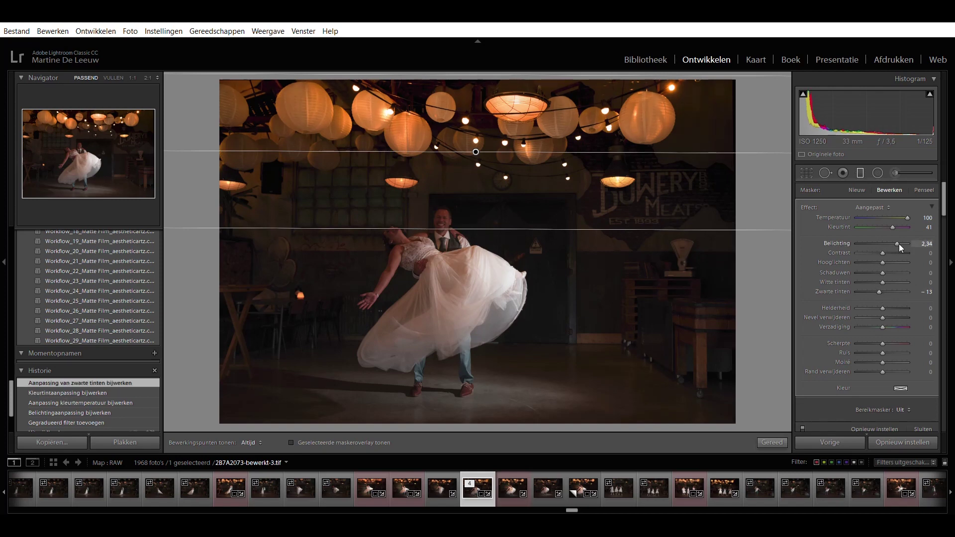
left_click_drag(899, 244, 903, 242)
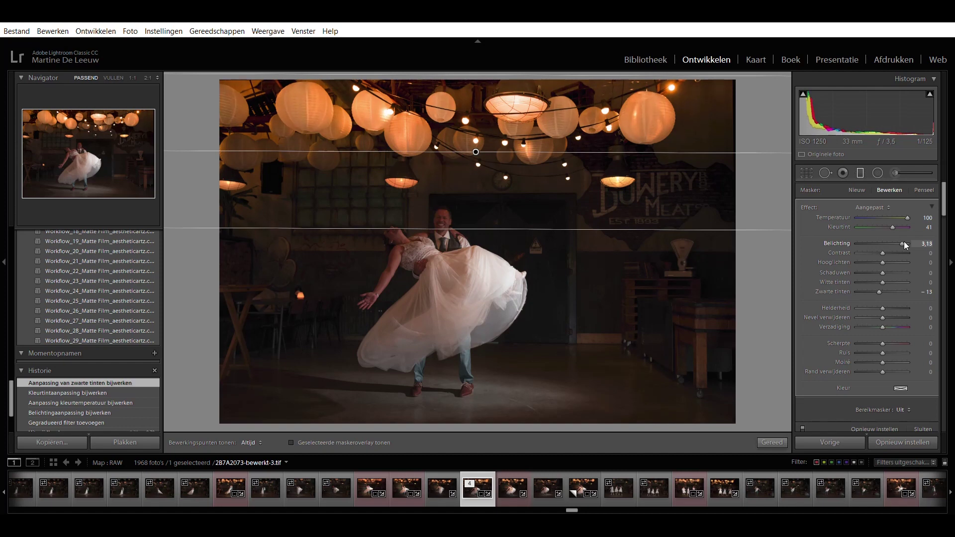
left_click_drag(904, 241, 904, 243)
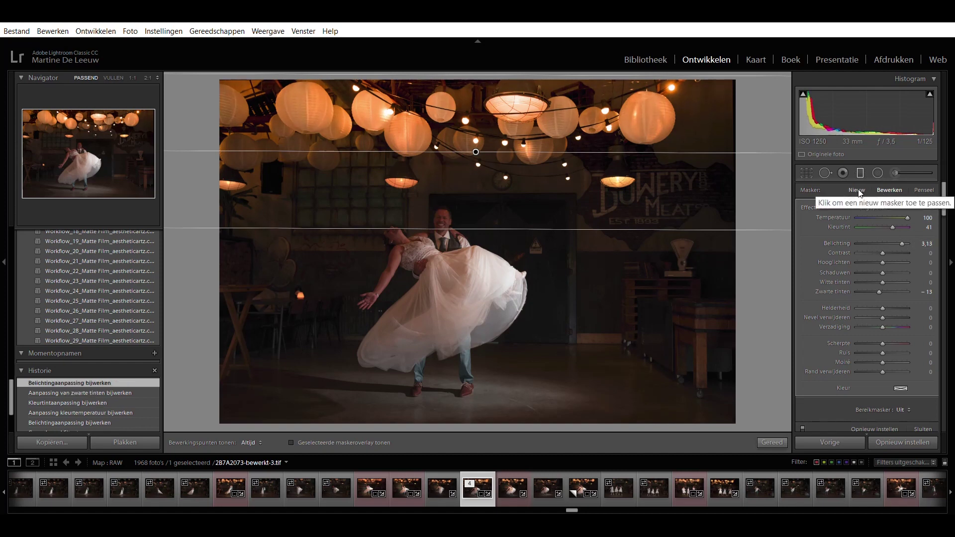
left_click(857, 191)
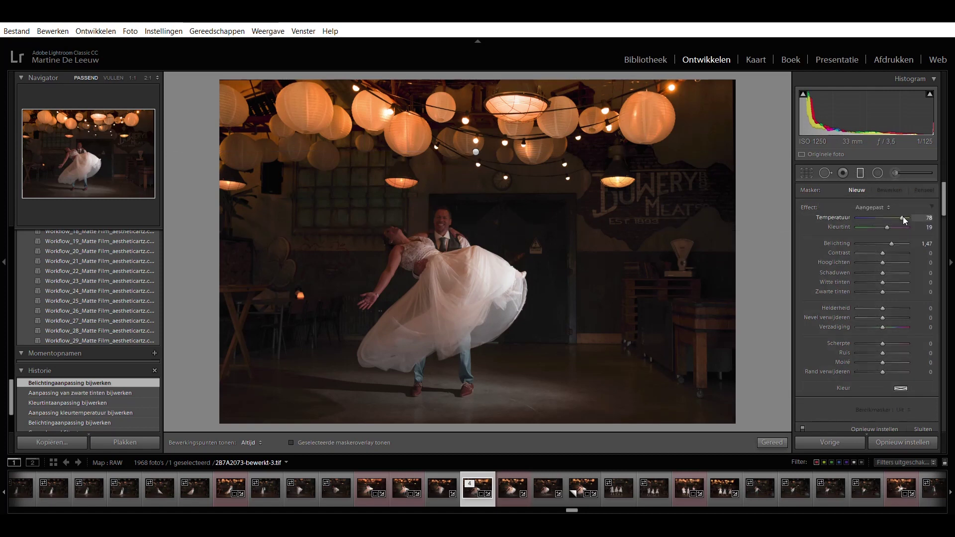
Step: Reset the new gradient's exposure and tint, set exposure to about -1,54, and draw it from the top edge
double_click(891, 244)
double_click(883, 229)
left_click_drag(882, 244, 872, 251)
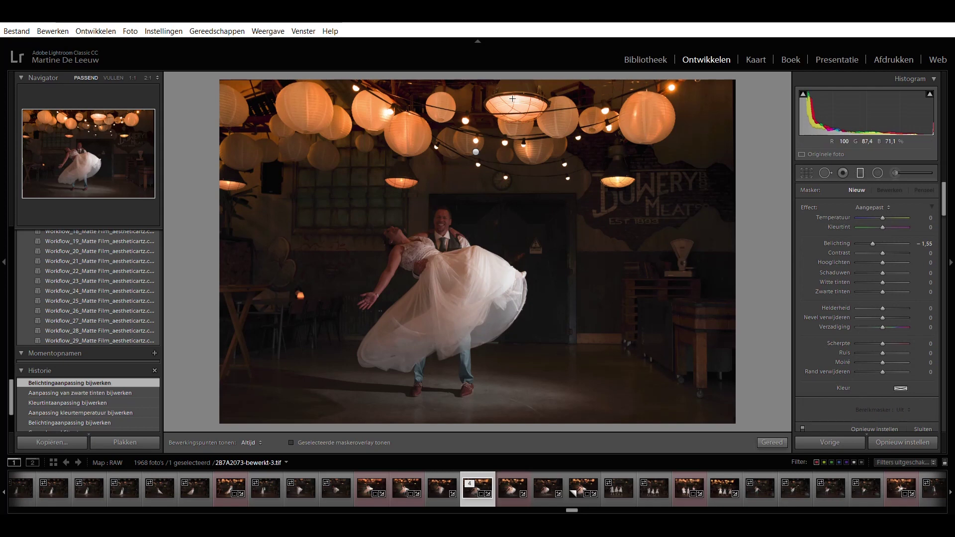
left_click_drag(479, 76, 479, 121)
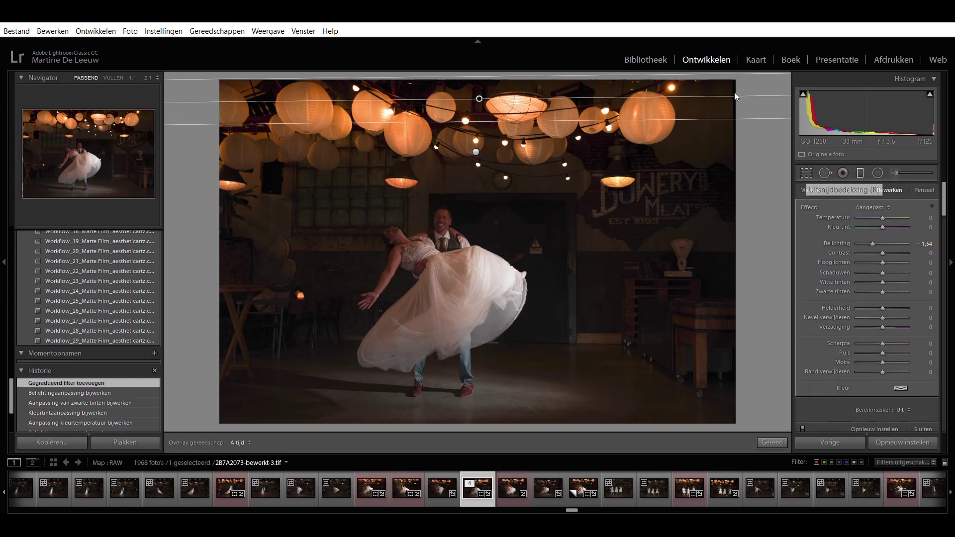
Step: Pull the crop in slightly from the top-right corner, keeping the -0,70 angle
key("r")
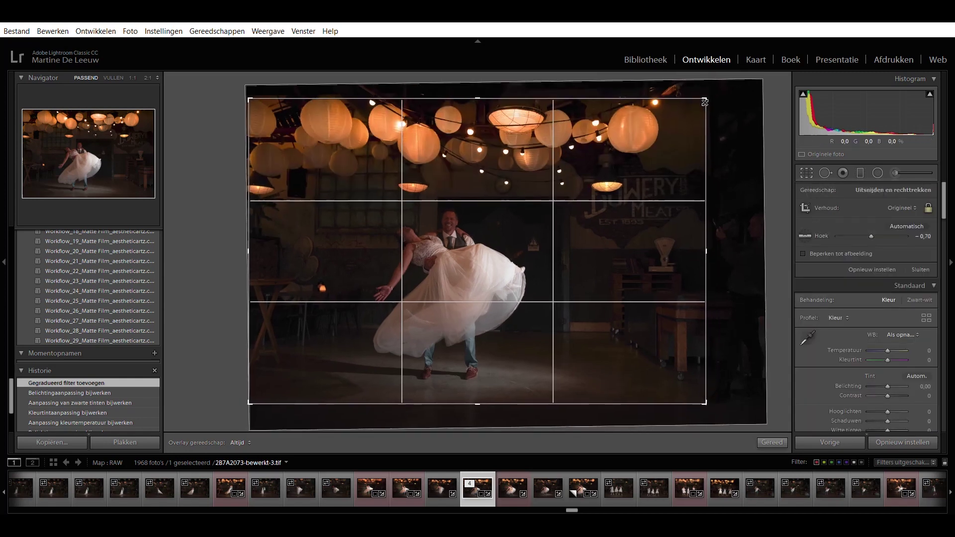
left_click_drag(705, 102, 702, 106)
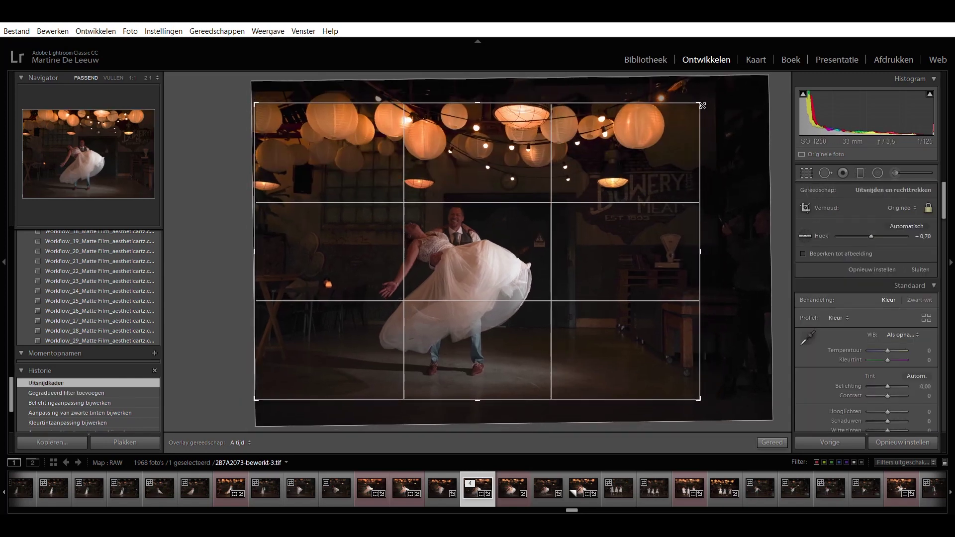
left_click(807, 175)
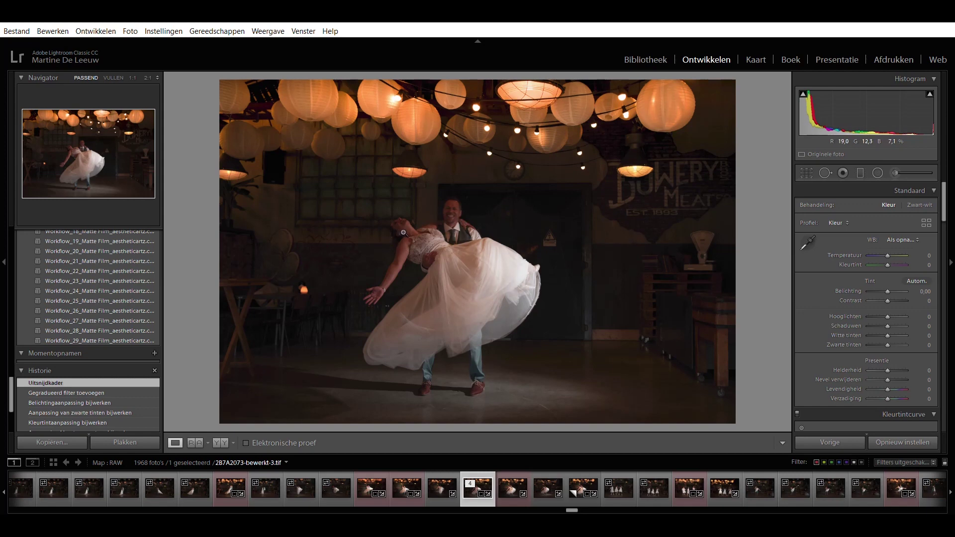
Step: Draw a radial filter ellipse over the dancing couple, rotate it into place, and zero its exposure
left_click(878, 175)
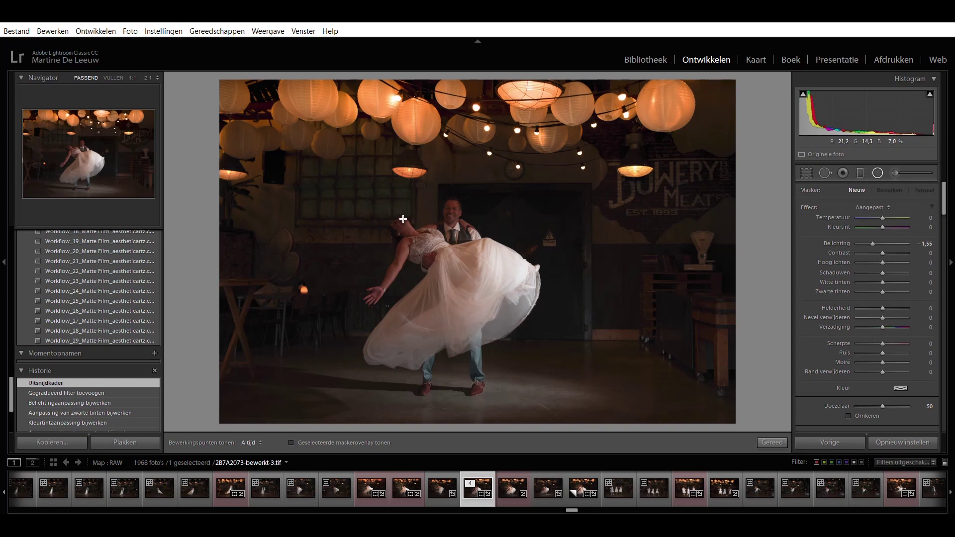
left_click_drag(404, 225, 490, 357)
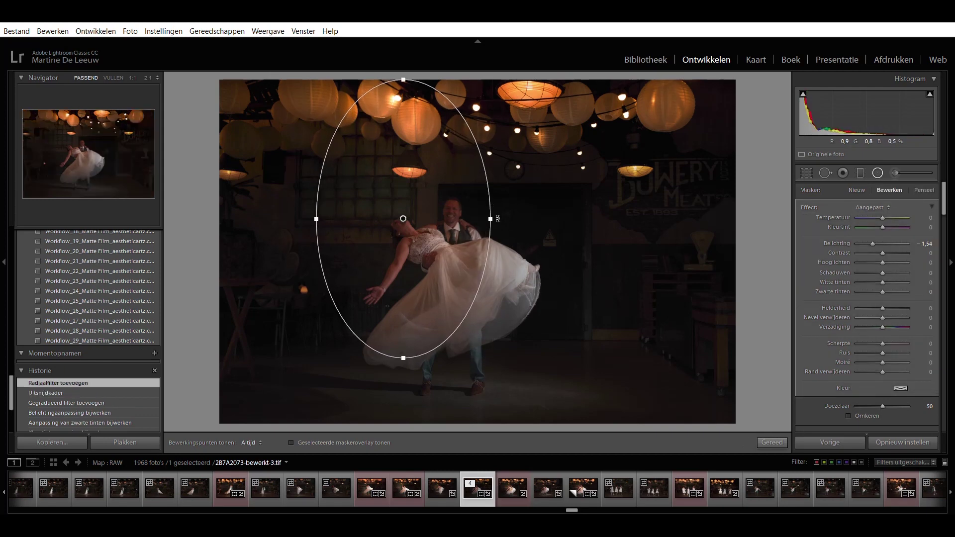
left_click_drag(498, 218, 491, 254)
left_click_drag(439, 241, 438, 260)
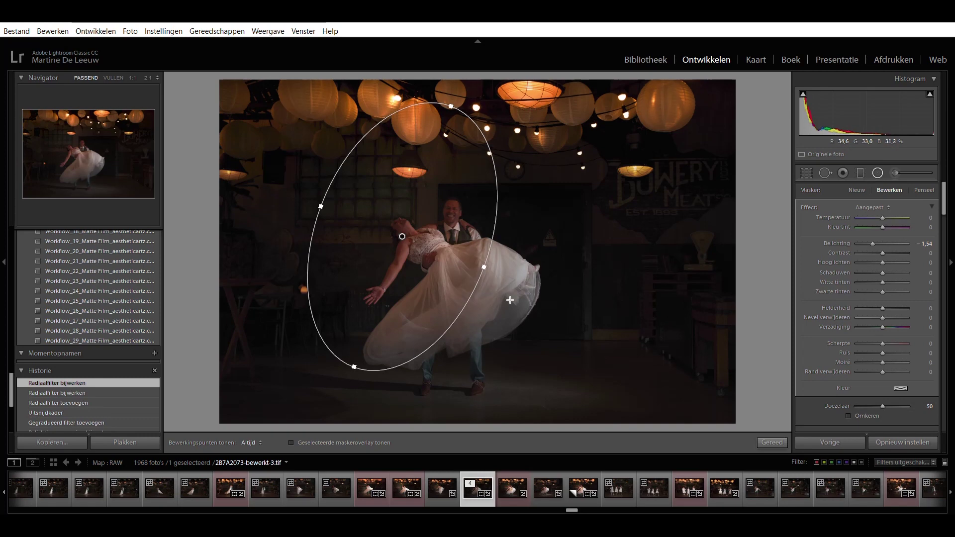
double_click(881, 243)
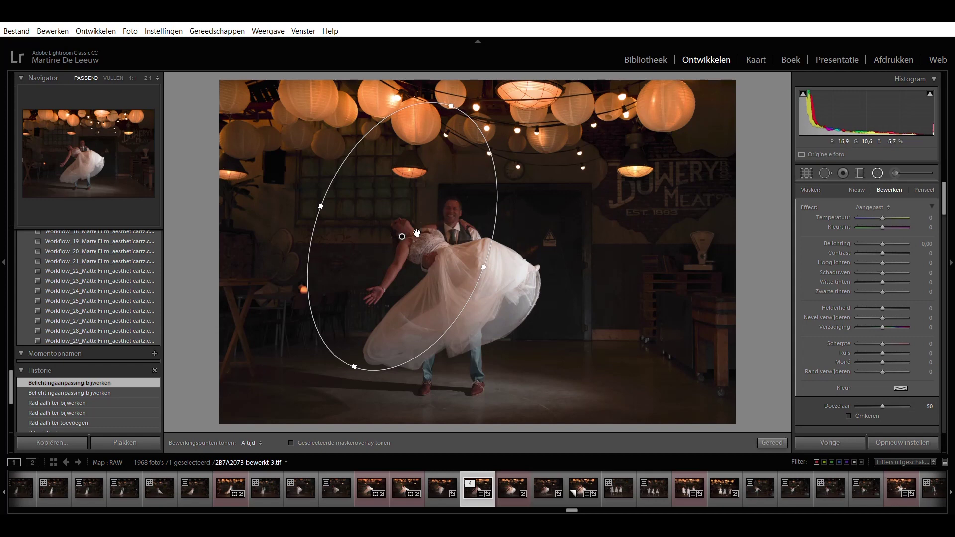
Step: Narrow and tilt the oval to hug the couple, previewing with exposure before resetting it to 0
left_click_drag(453, 106, 446, 119)
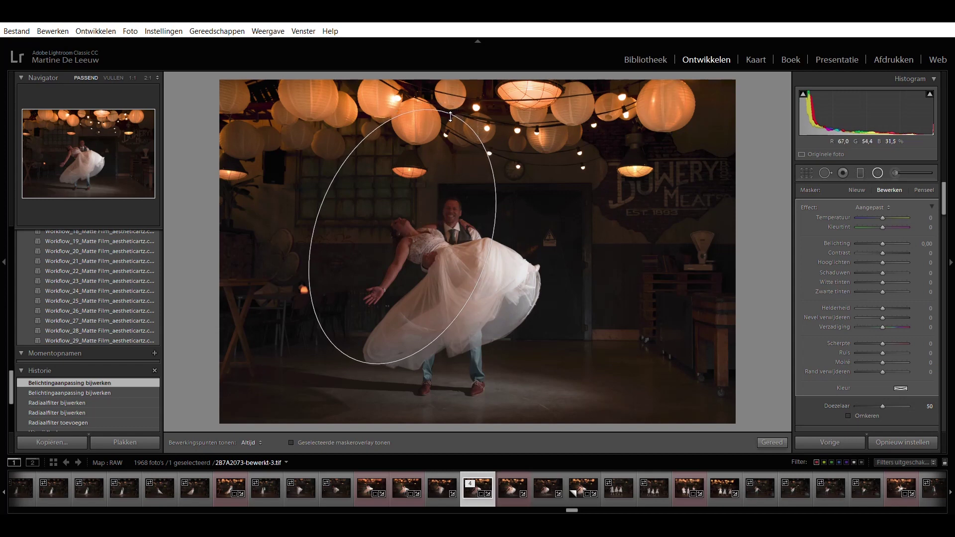
left_click_drag(323, 206, 336, 213)
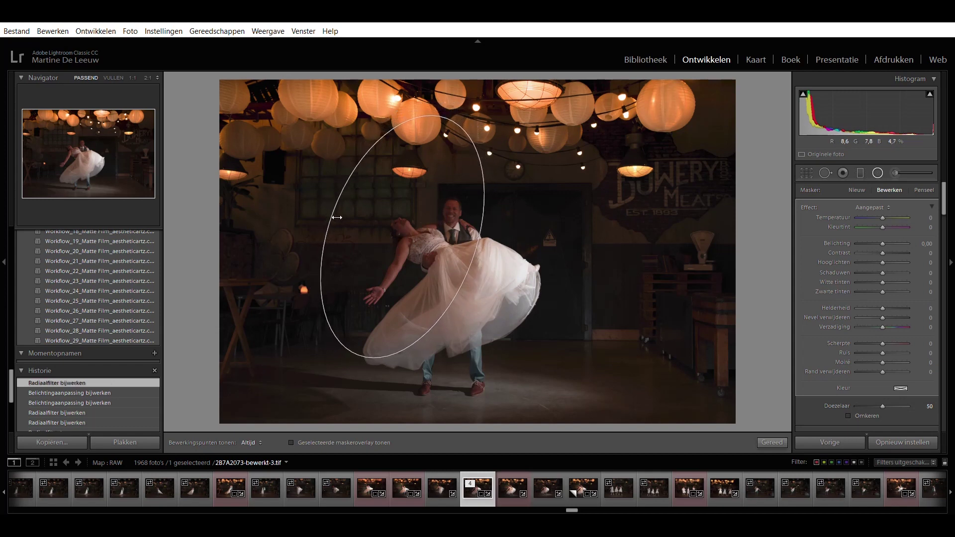
left_click_drag(446, 207, 450, 223)
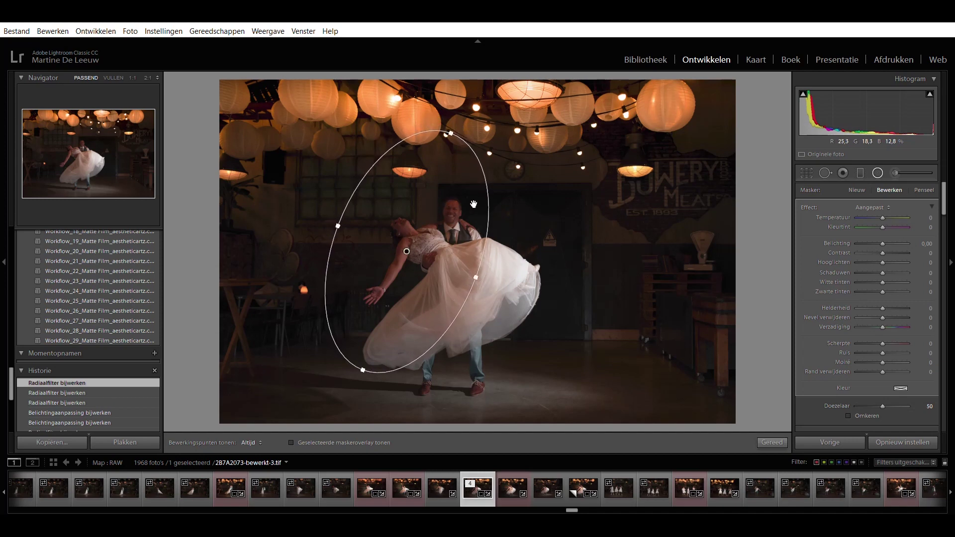
left_click_drag(884, 244, 907, 243)
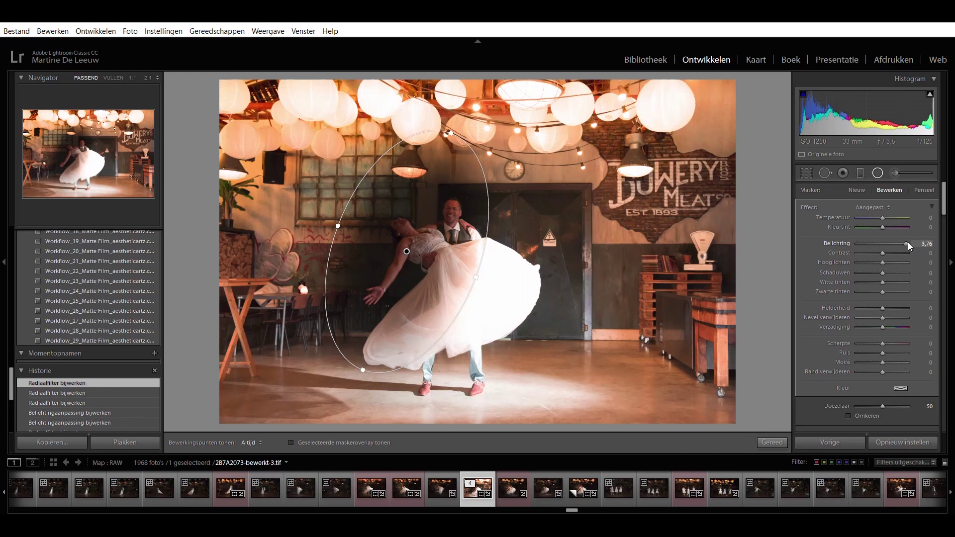
double_click(906, 243)
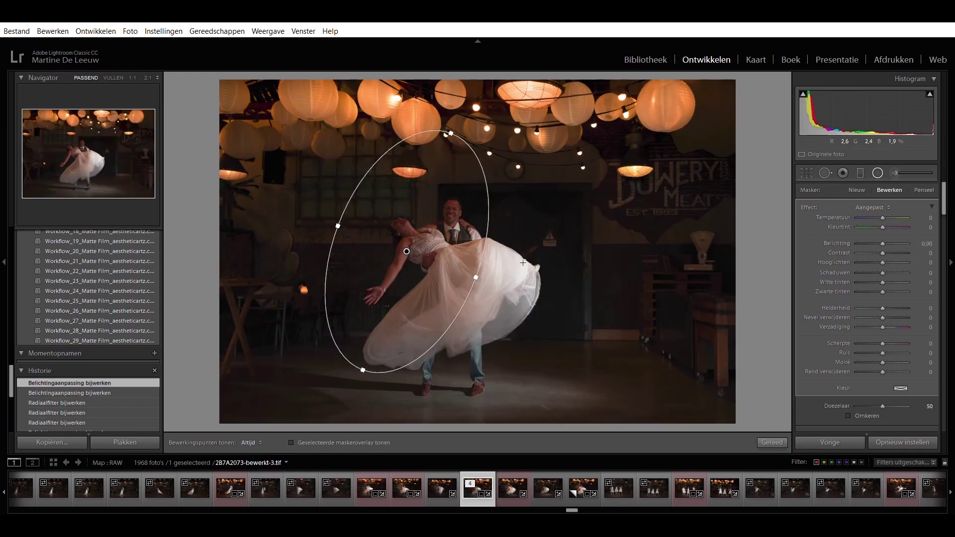
Step: Invert the couple's radial mask, raise exposure to 2,02, and nudge the oval over the couple
left_click(849, 416)
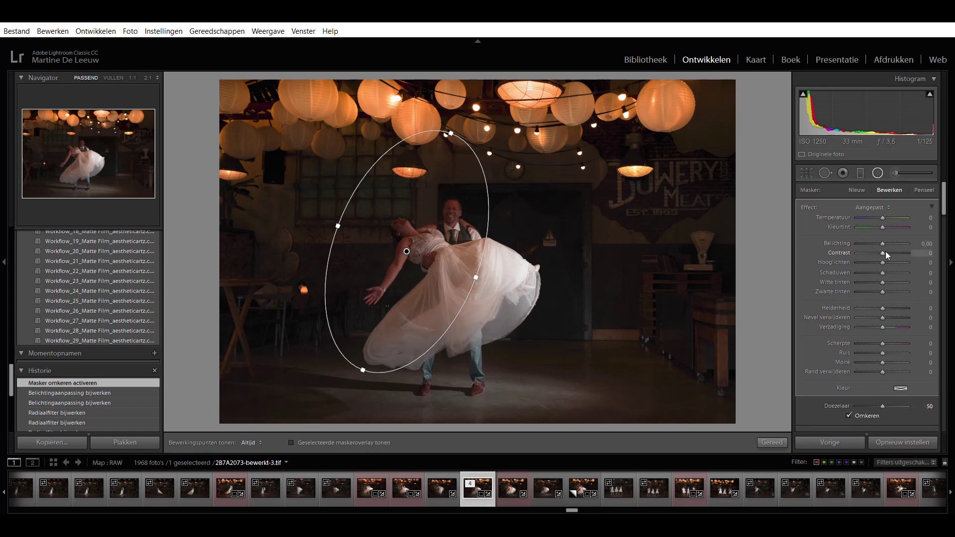
left_click_drag(883, 243, 899, 249)
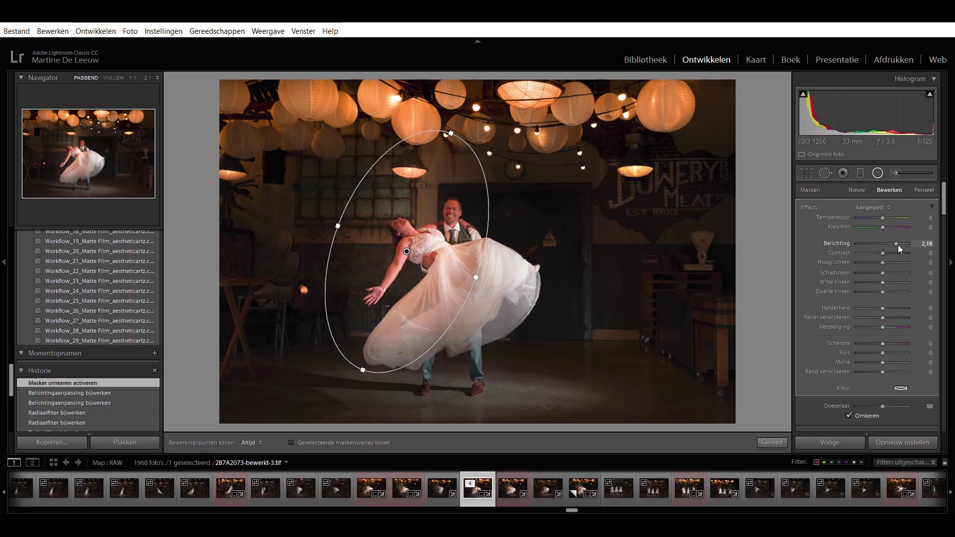
left_click_drag(900, 249, 899, 249)
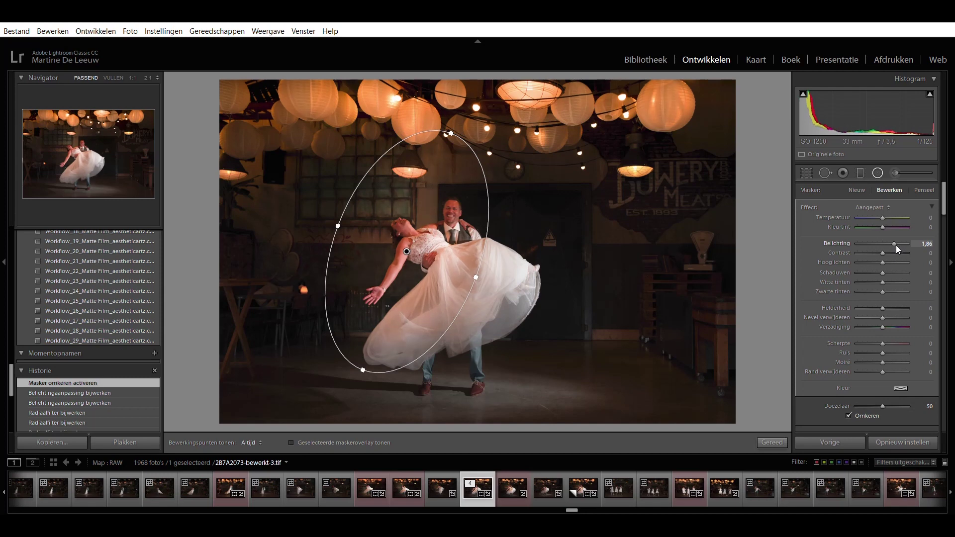
left_click_drag(435, 274, 441, 282)
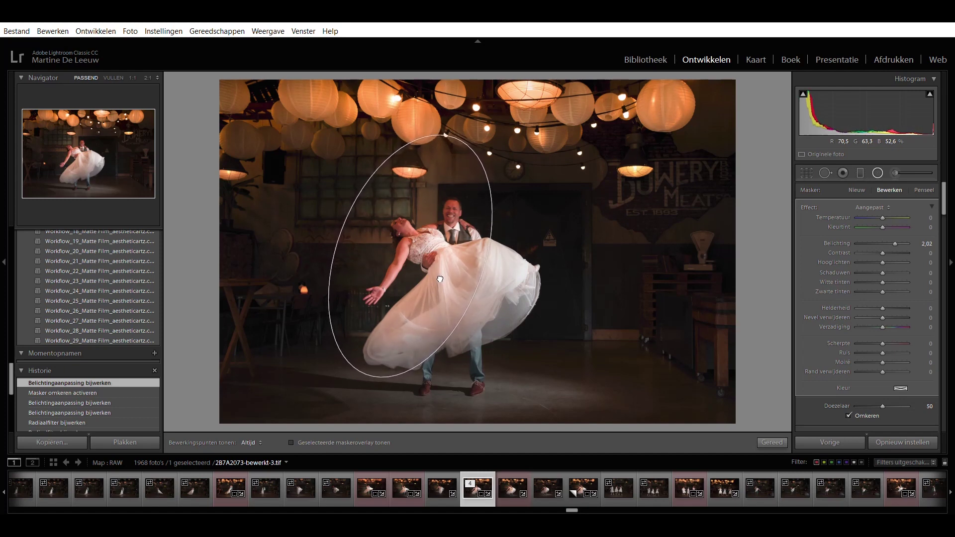
left_click_drag(441, 282, 442, 274)
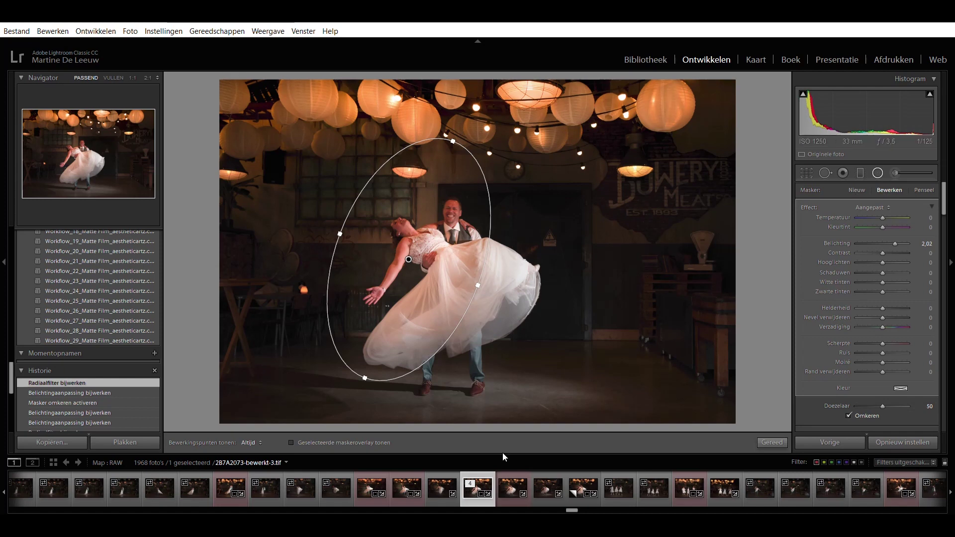
Step: Compare the bewerkt-2 version, then return to 2B7A2073-bewerkt-3.tif
left_click(514, 495)
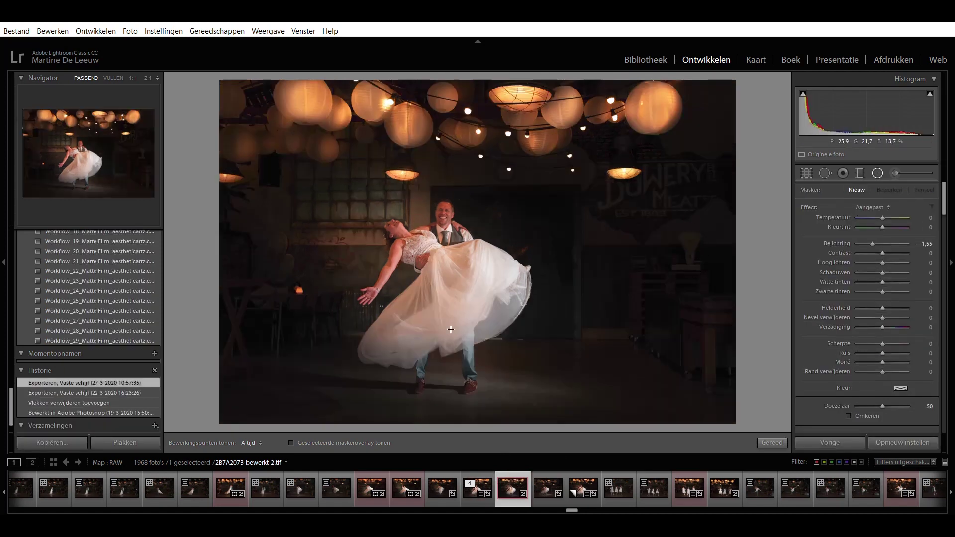
left_click(477, 502)
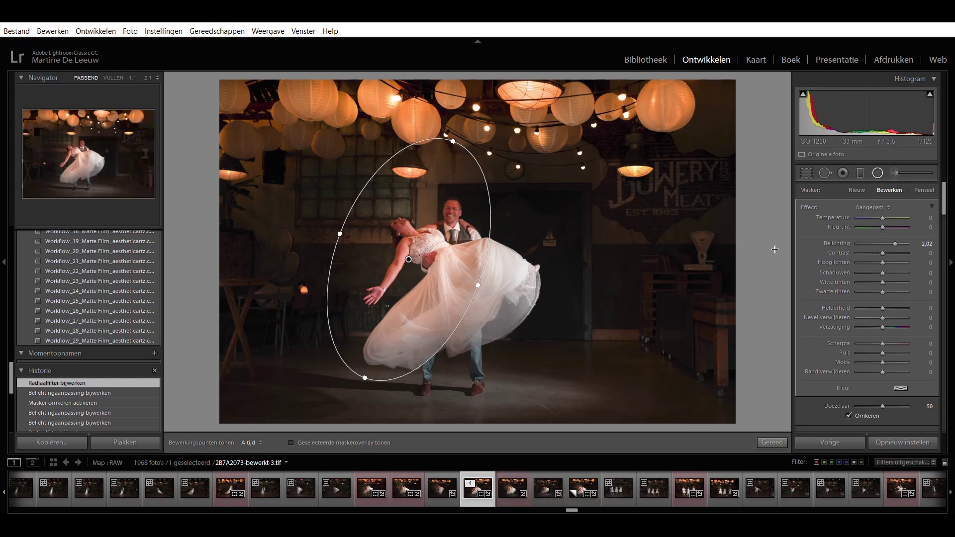
left_click(857, 193)
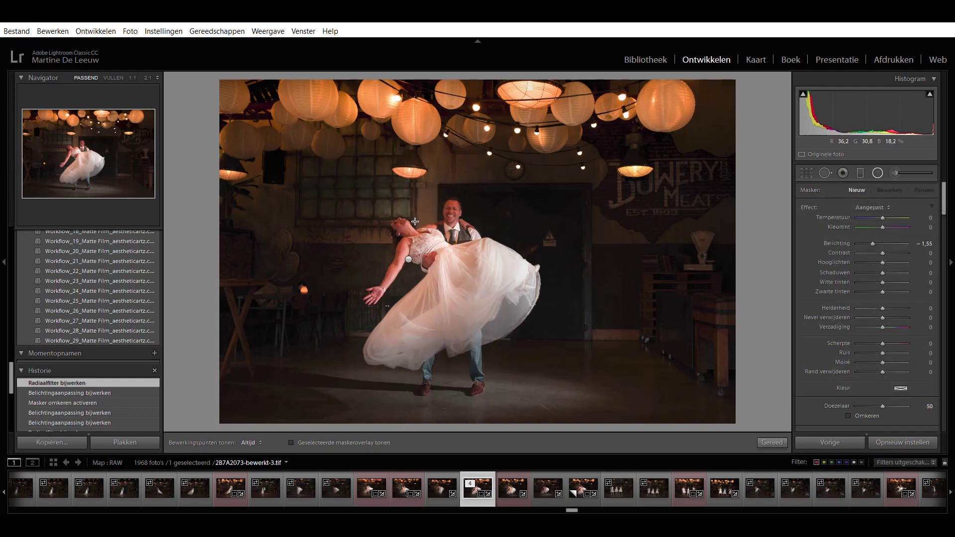
Step: Draw a second radial filter around the couple, undo a stray one, and darken outside it at -1,39
left_click_drag(413, 219, 533, 387)
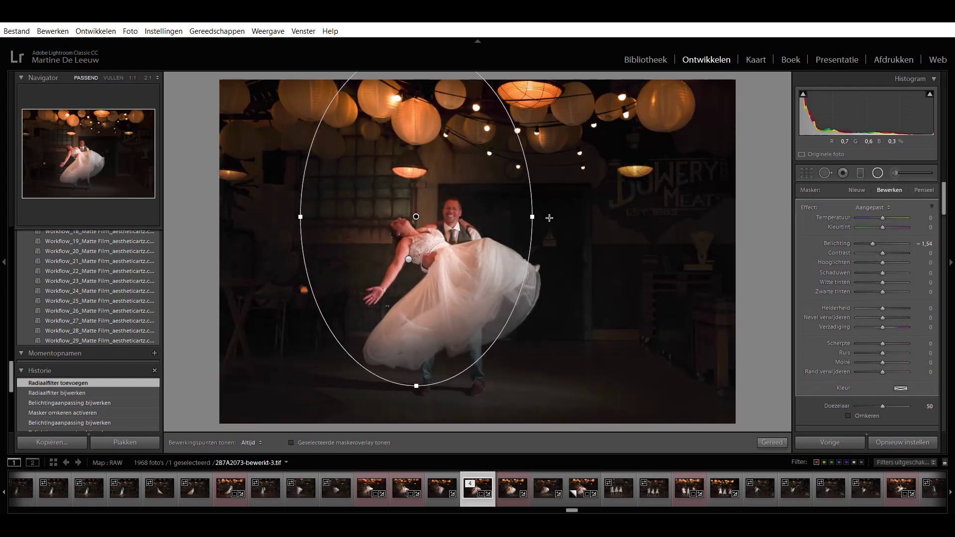
mouse_move(545, 218)
left_mouse_down()
mouse_move(548, 182)
mouse_move(547, 213)
left_mouse_up()
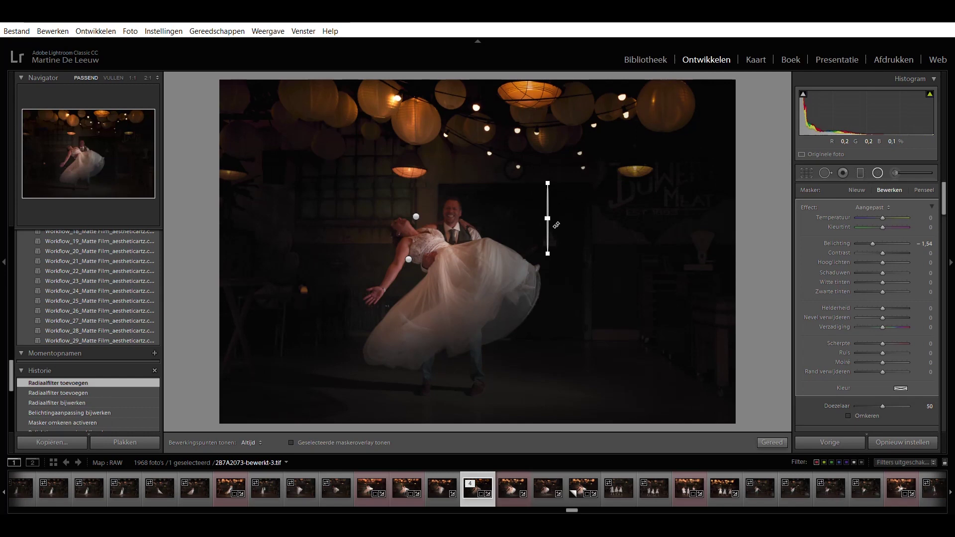
key("ctrl+z")
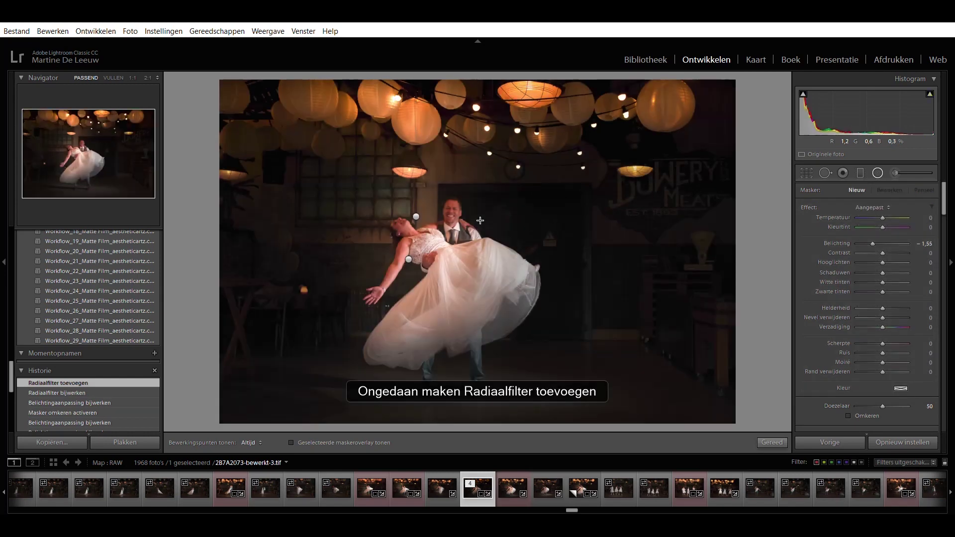
left_click(417, 217)
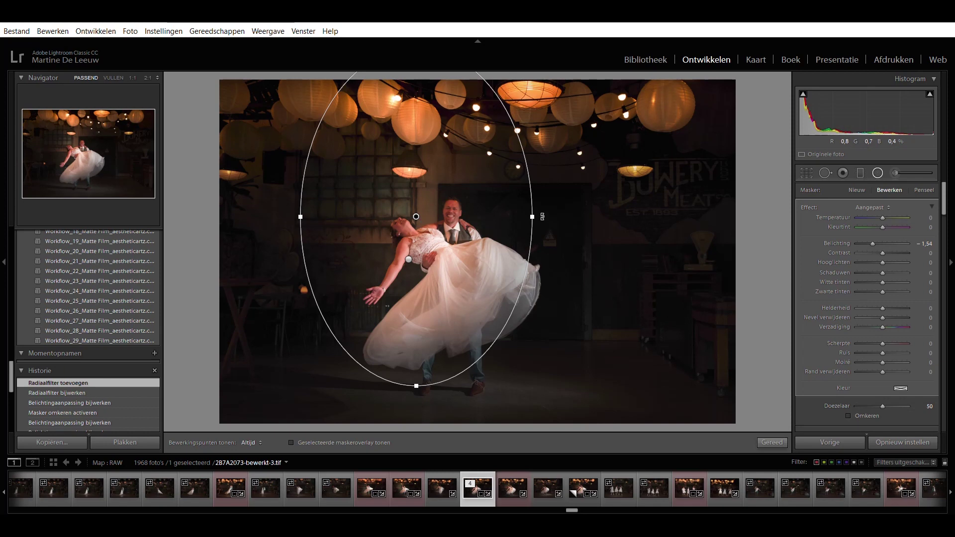
left_click_drag(454, 235, 473, 272)
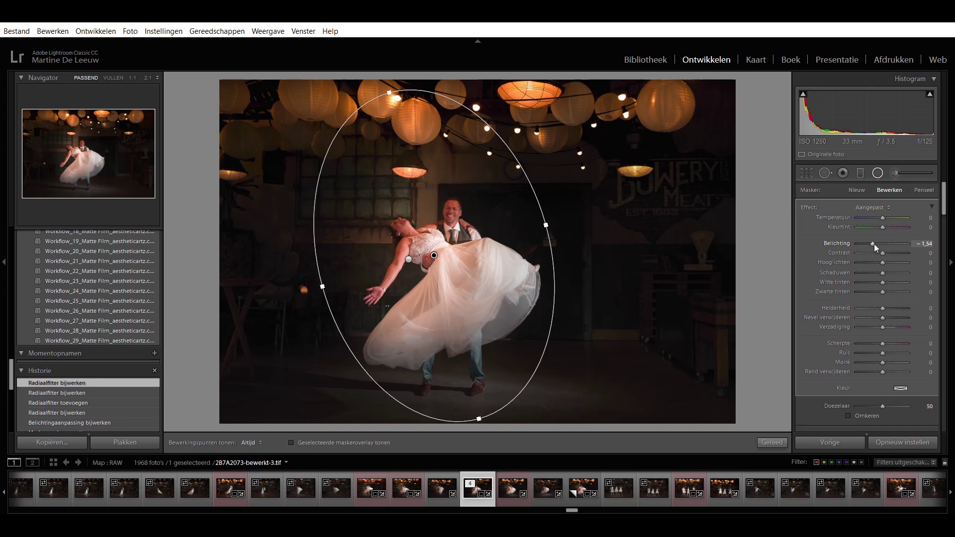
left_click_drag(873, 244, 875, 243)
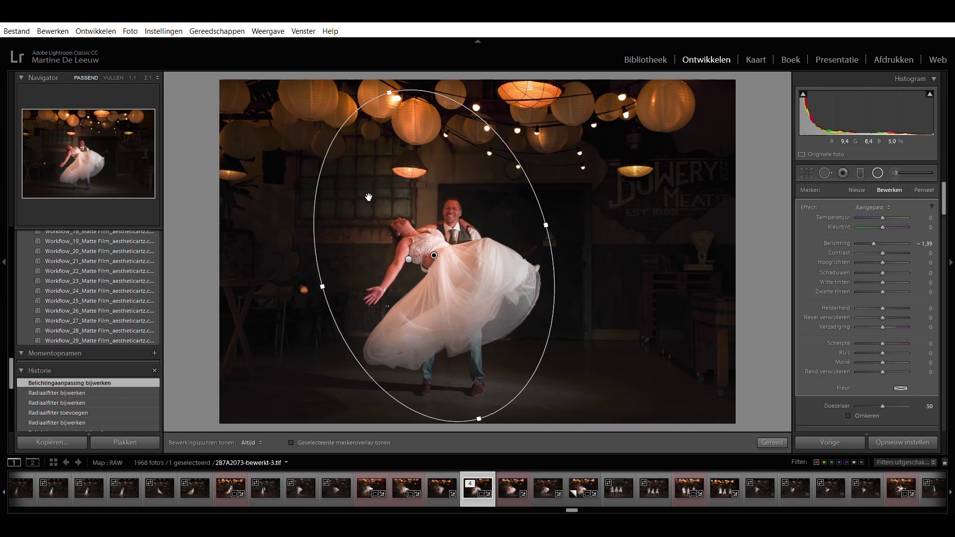
left_click_drag(385, 228, 401, 234)
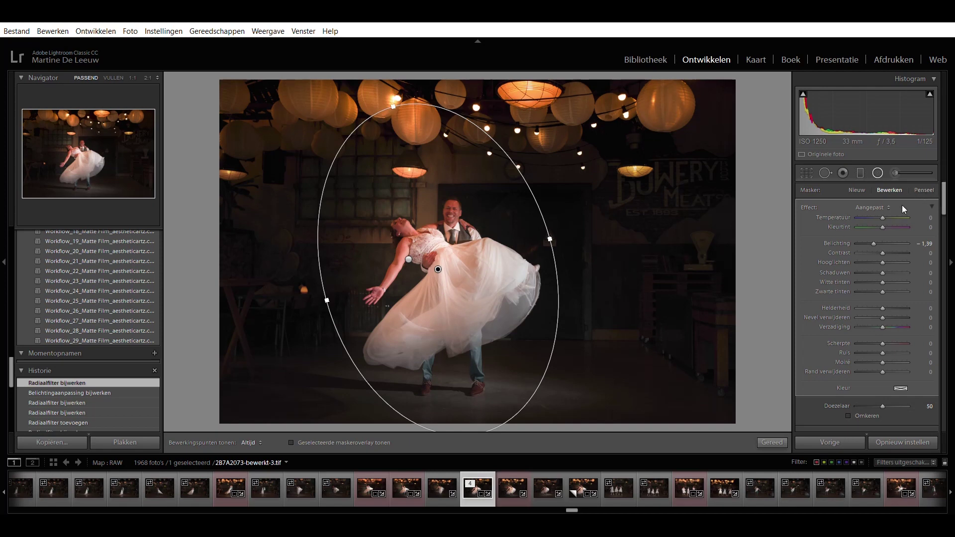
left_click(924, 190)
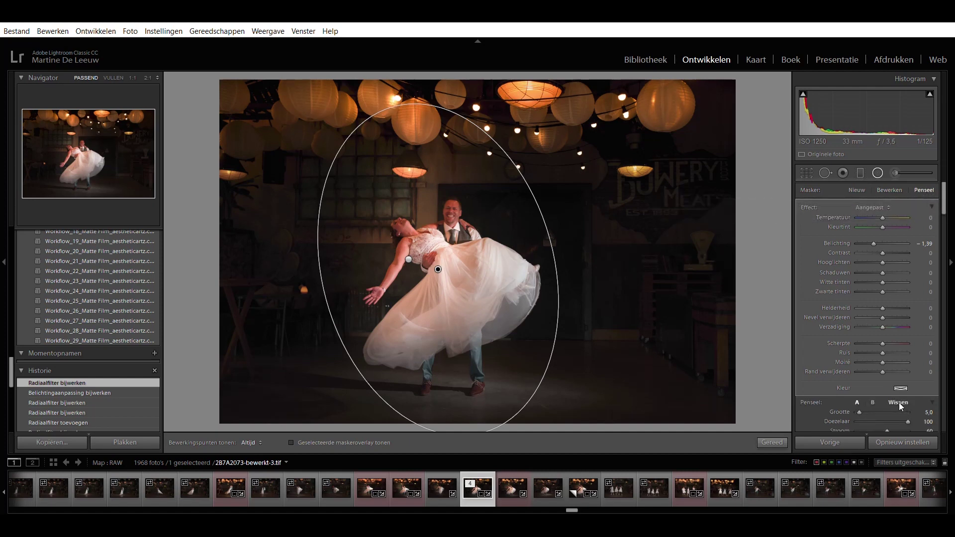
Step: Brush-erase the darkening mask from the top, centre and top-right lanterns
left_click(898, 403)
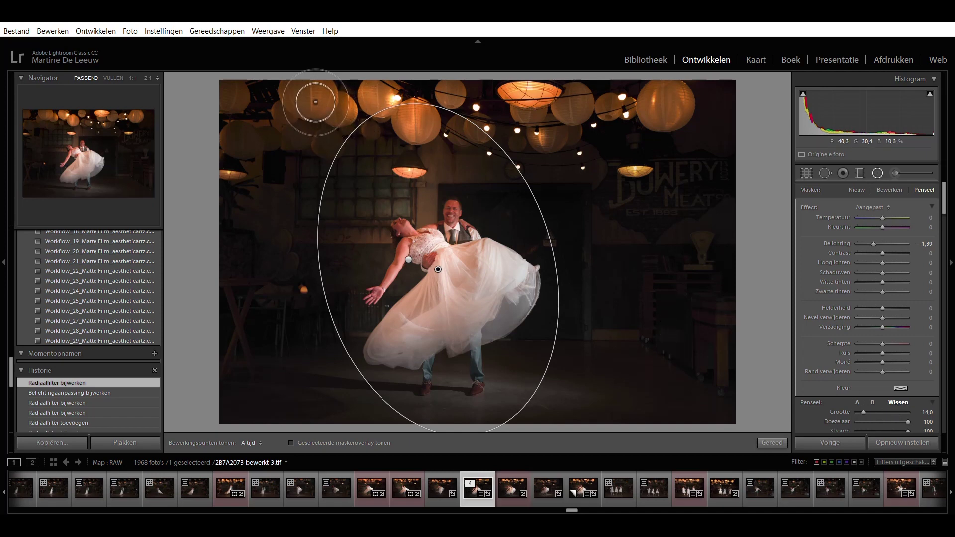
key("h")
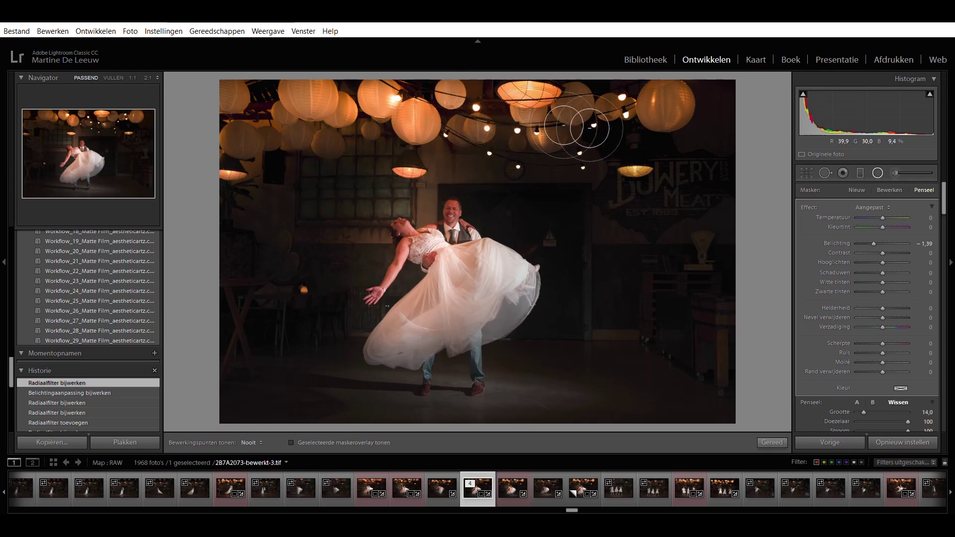
left_click_drag(531, 108, 631, 150)
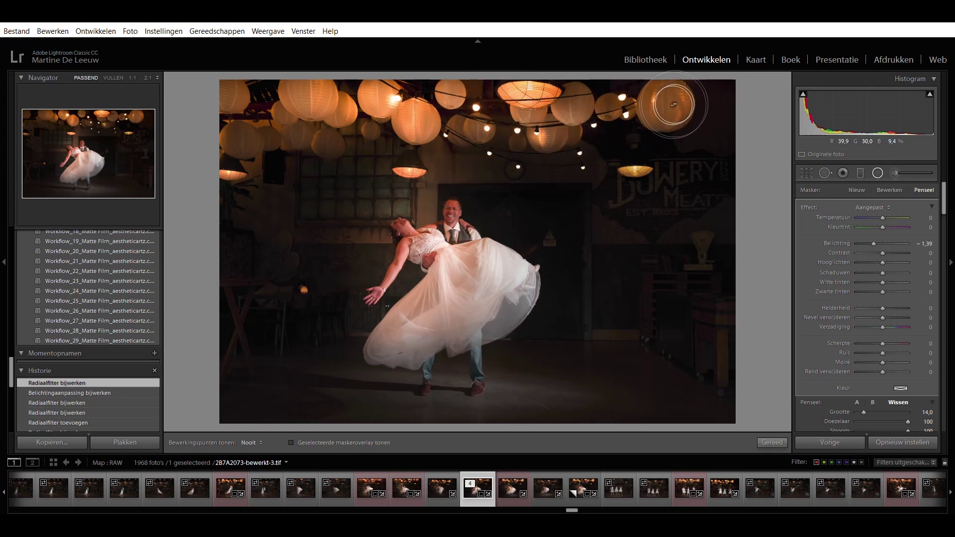
key("h")
mouse_move(513, 159)
left_mouse_down()
mouse_move(234, 174)
mouse_move(323, 120)
left_mouse_up()
key("h")
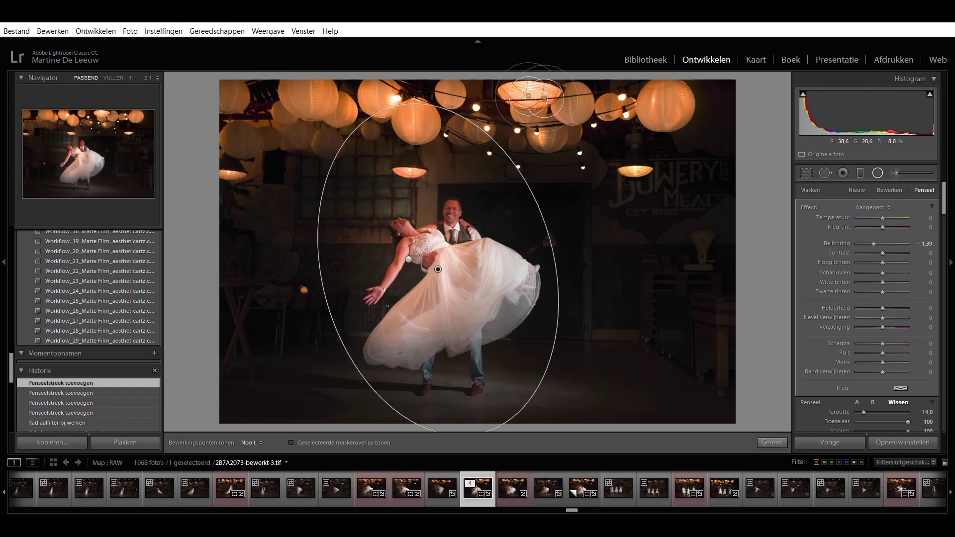
left_click_drag(676, 100, 646, 85)
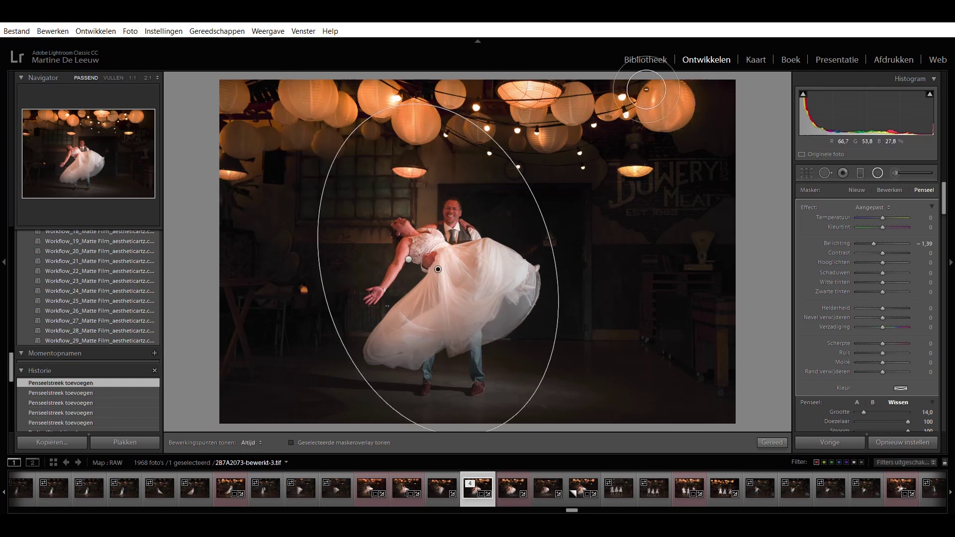
left_click(878, 173)
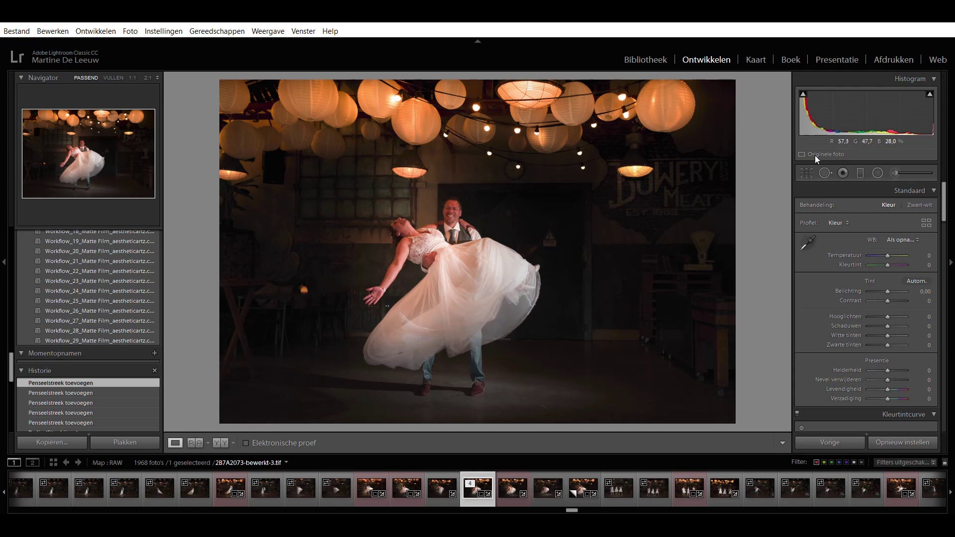
Step: Set up an Adjustment Brush with Temperature 64, Exposure 2,10 and brush size 7,0
left_click(896, 175)
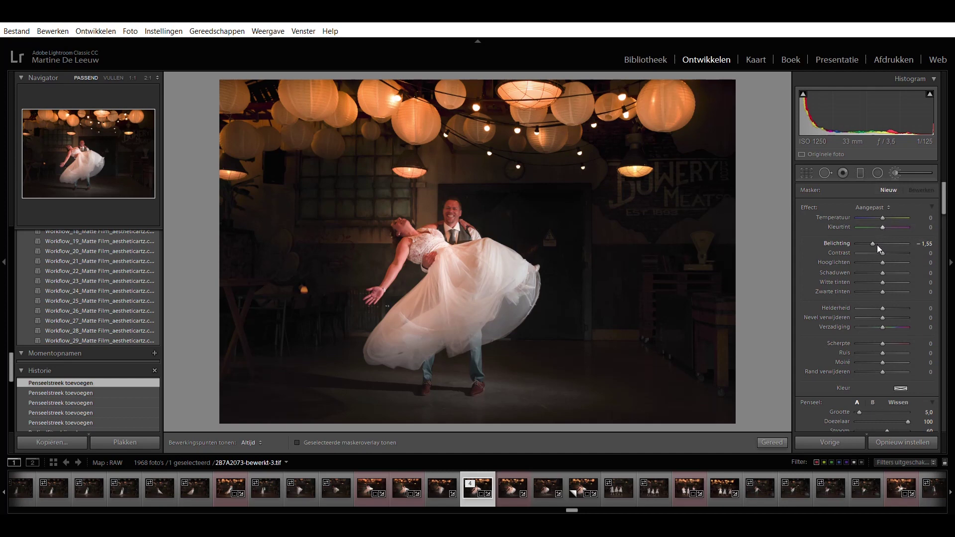
mouse_move(883, 217)
left_mouse_down()
mouse_move(896, 217)
mouse_move(897, 250)
left_mouse_up()
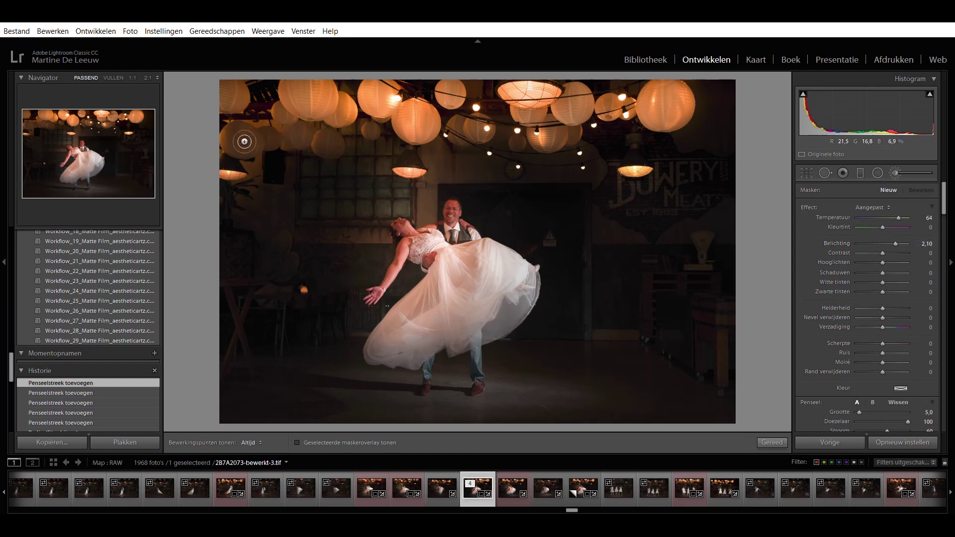
scroll(240, 139, "up", 1)
scroll(241, 138, "up", 1)
scroll(243, 138, "up", 1)
scroll(242, 138, "up", 1)
key("h")
scroll(234, 134, "down", 1)
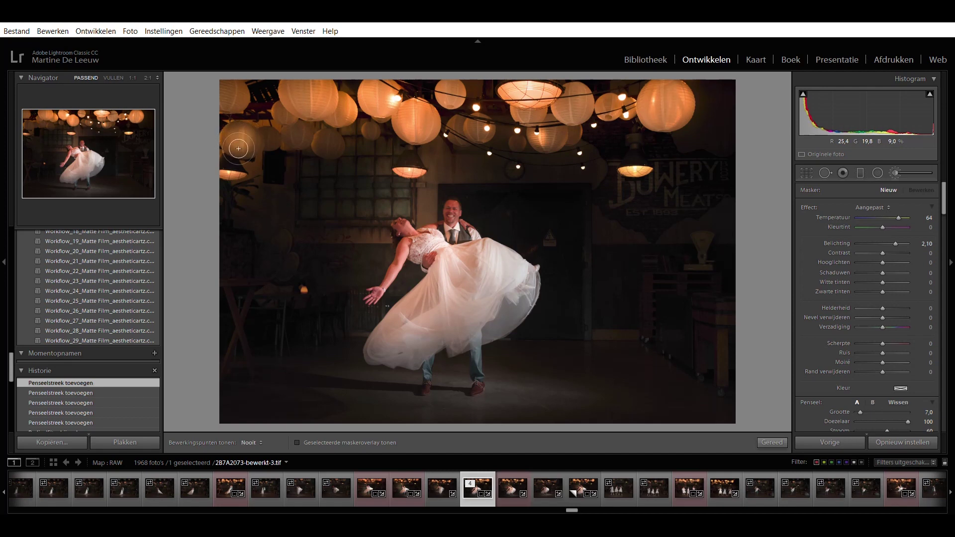
key("h")
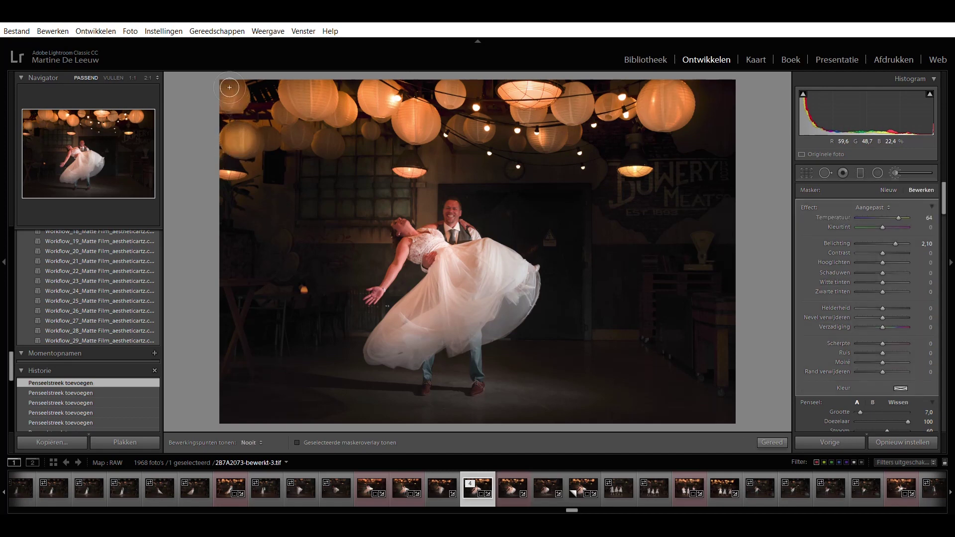
key("h")
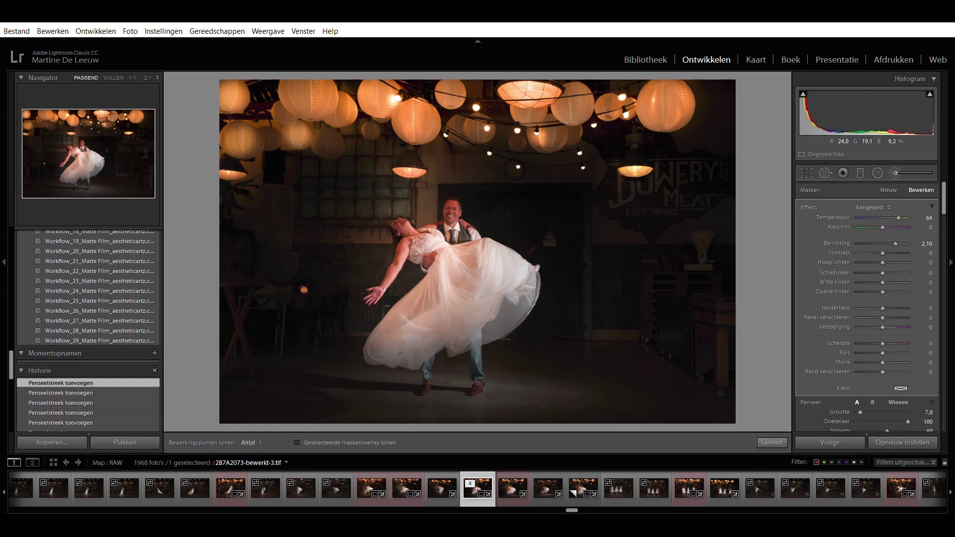
Step: Paint warm glow strokes over the hanging lanterns, checking coverage with the edit pins
left_click_drag(303, 138, 334, 138)
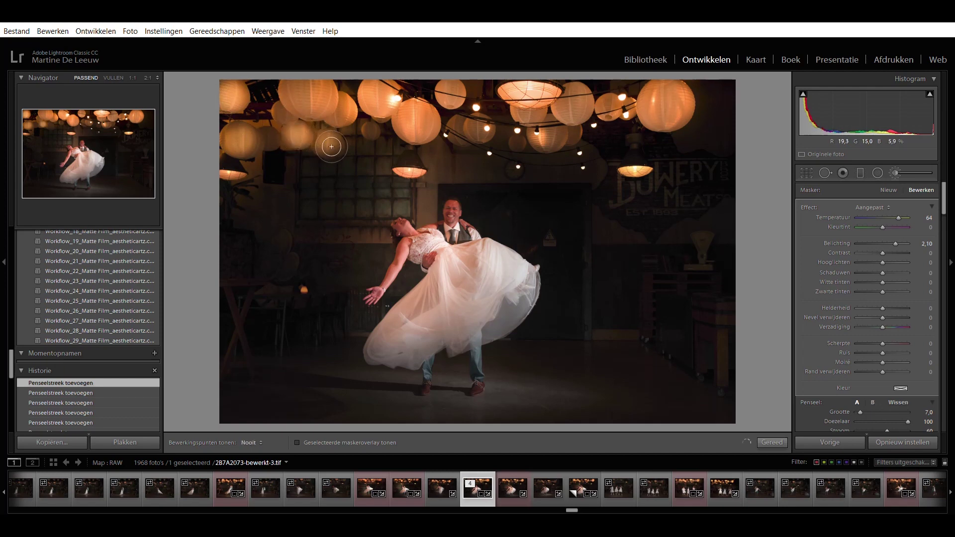
left_click_drag(297, 106, 296, 106)
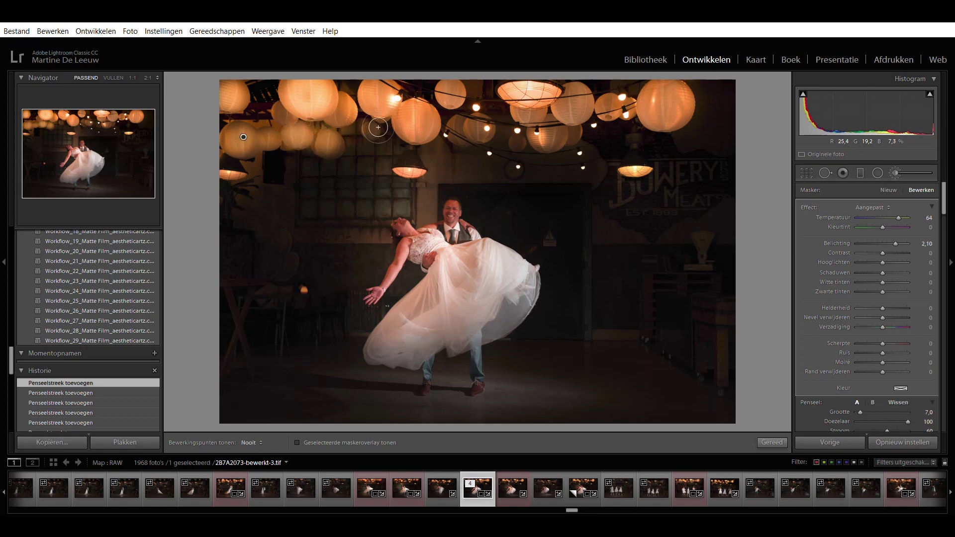
key("h")
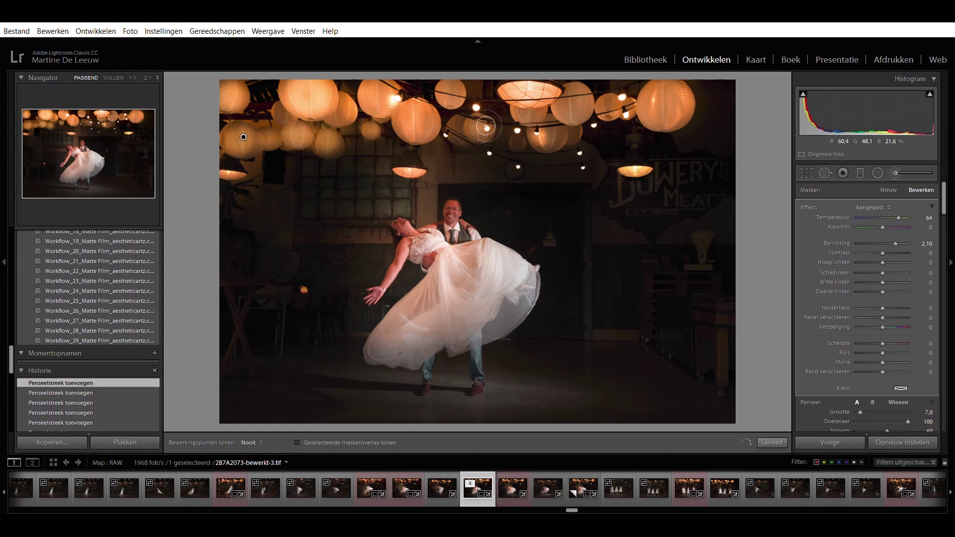
key("h")
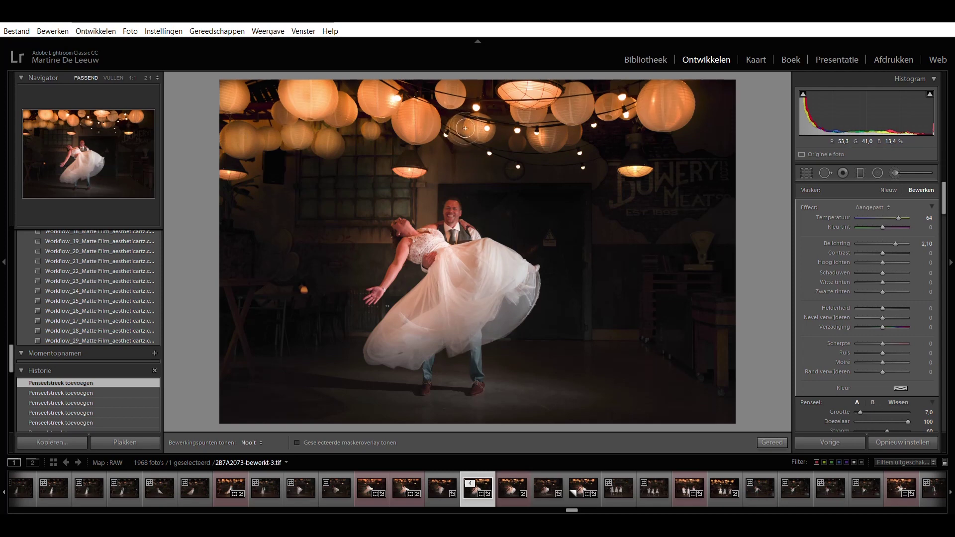
key("h")
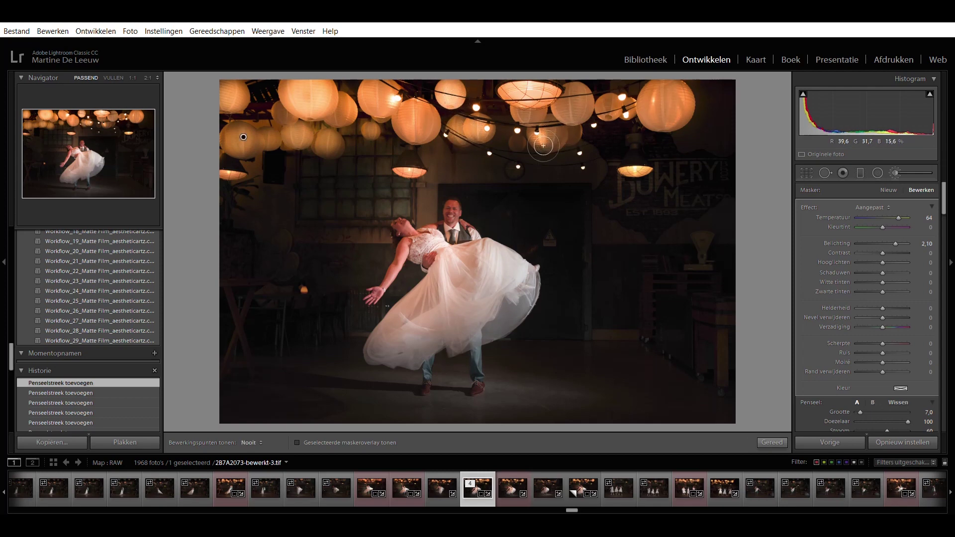
key("h")
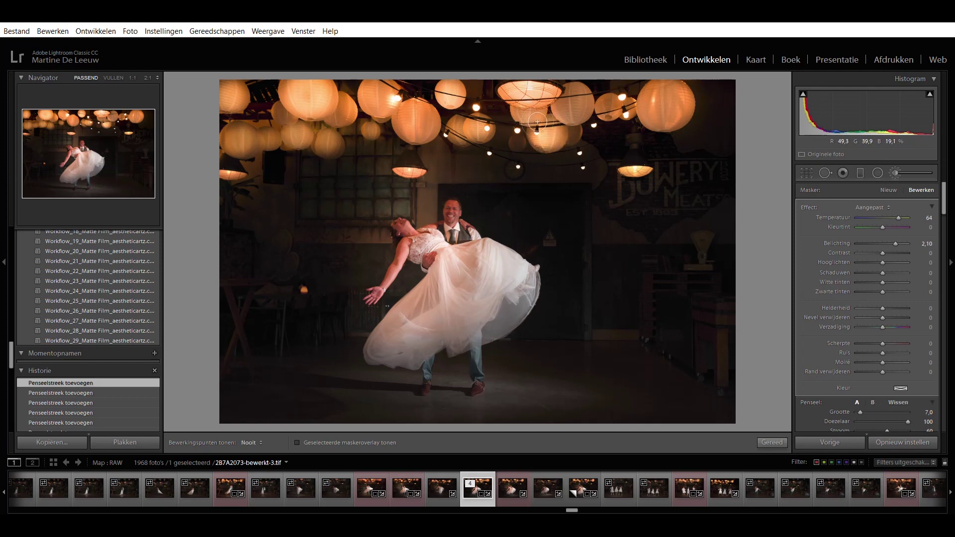
key("h")
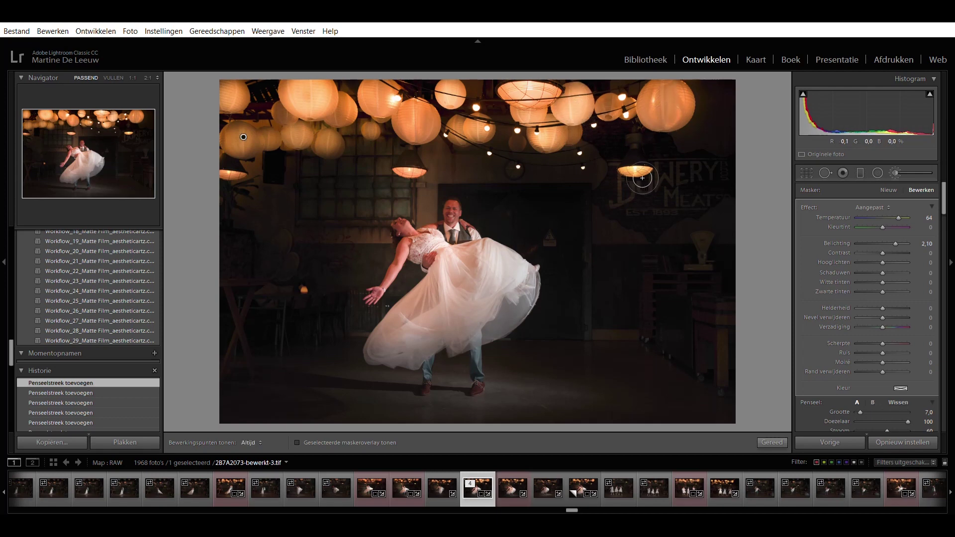
key("h")
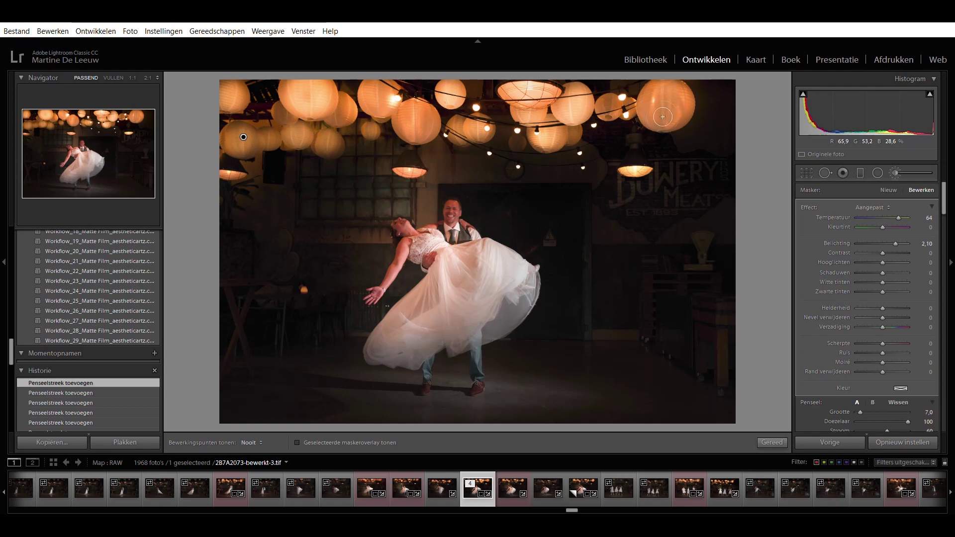
Step: Undo the top-right lantern stroke and raise the lantern brush exposure to 2,57
left_click_drag(661, 92, 664, 85)
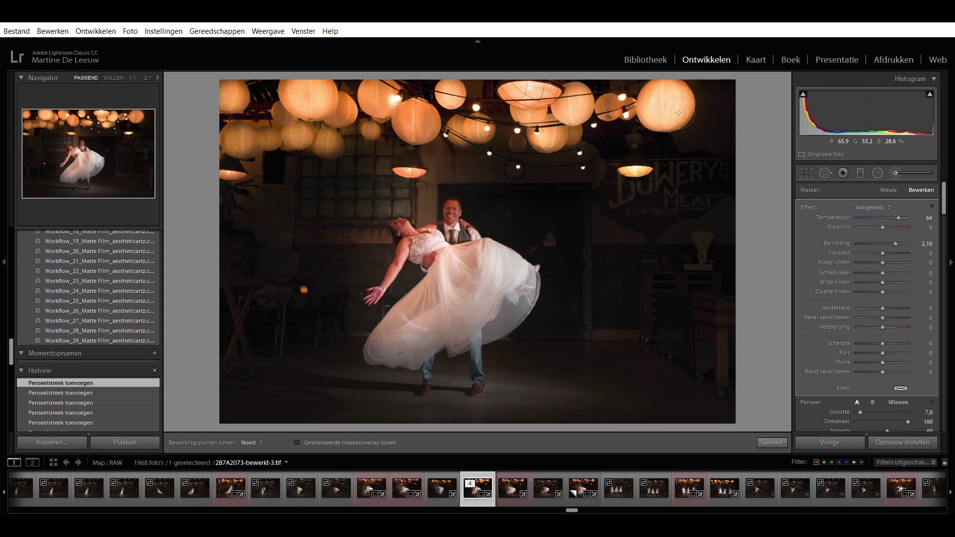
key("h")
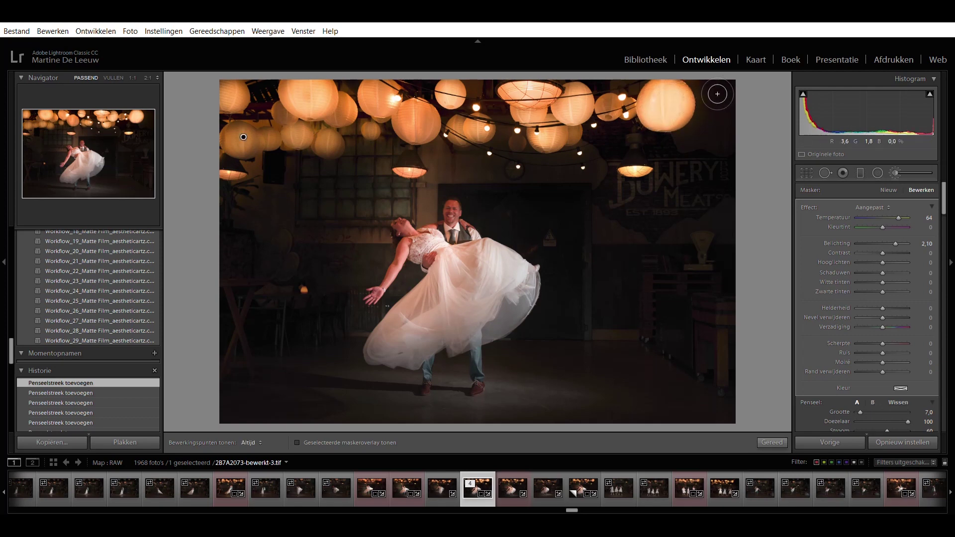
key("ctrl+z")
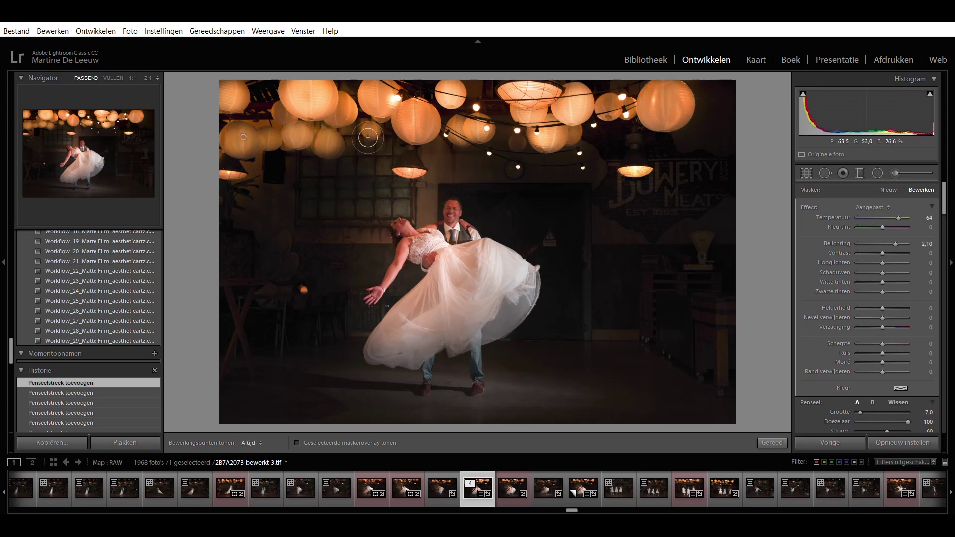
left_click_drag(896, 245, 900, 249)
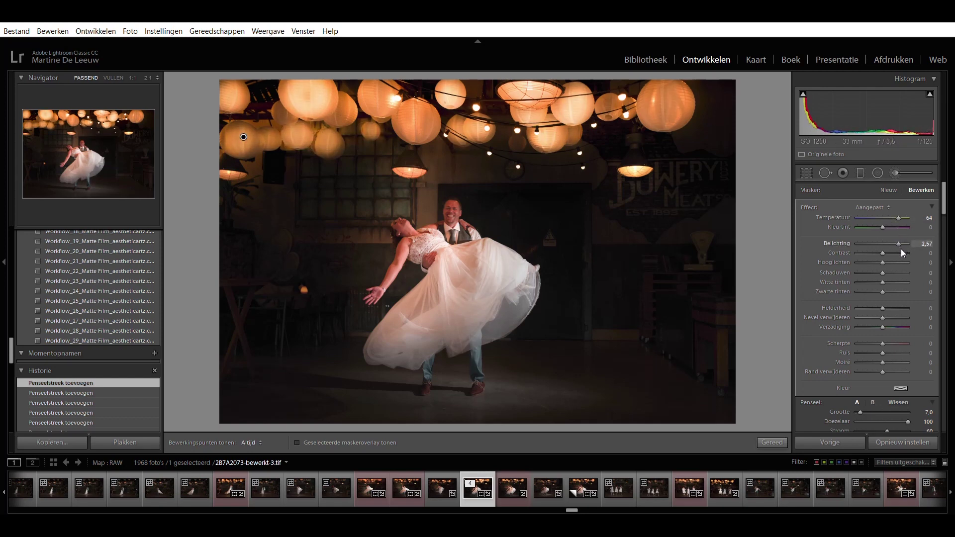
Step: Set the lantern brush to exposure 2,49, temperature 98 and tint 21, then start a new brush mask
left_click_drag(900, 249, 898, 248)
left_click_drag(908, 216, 885, 228)
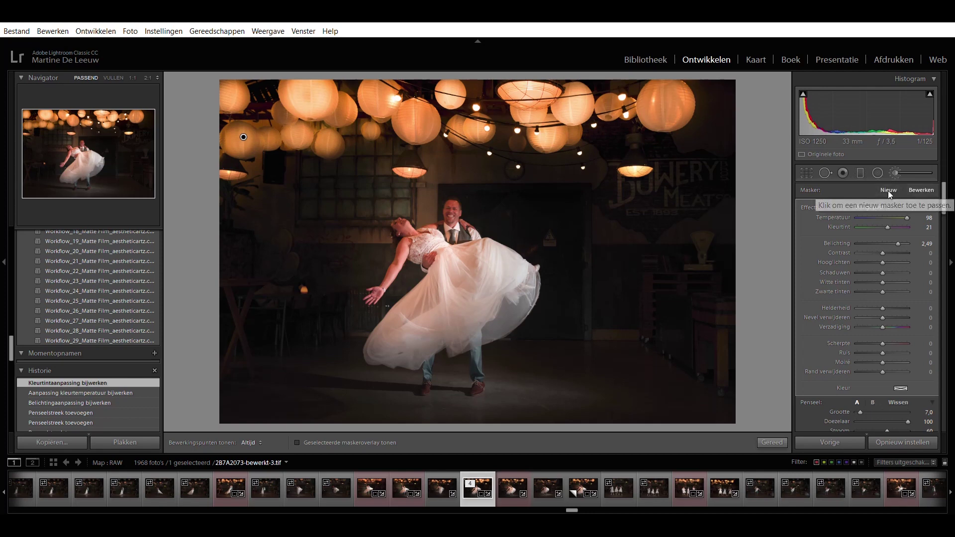
left_click(888, 192)
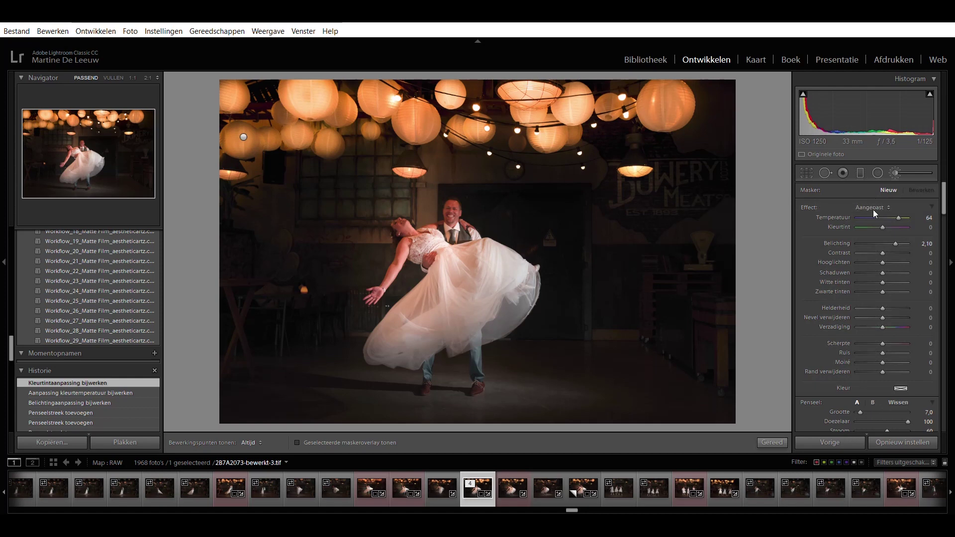
Step: Reset the new brush's temperature to 0 and paint it over the groom's and bride's faces
double_click(898, 218)
left_click_drag(894, 243, 888, 249)
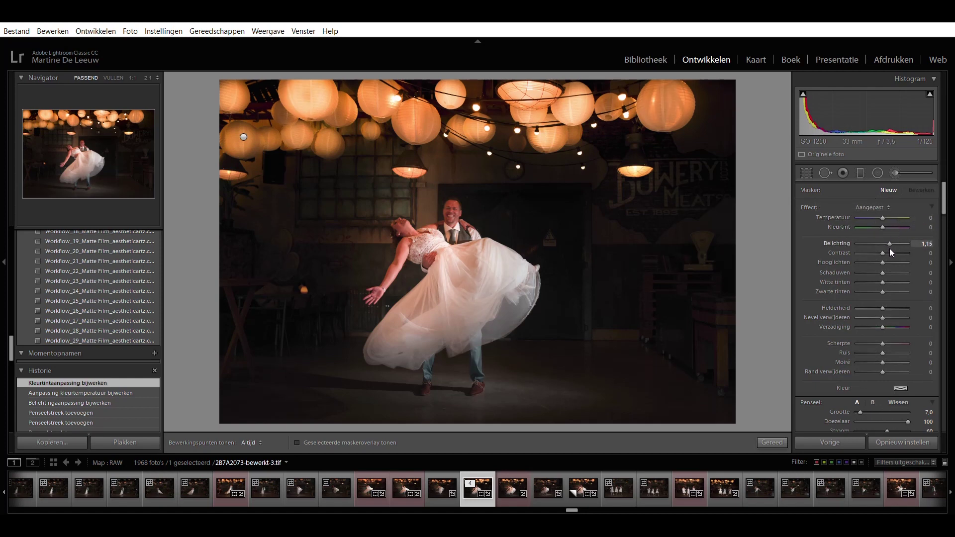
key("h")
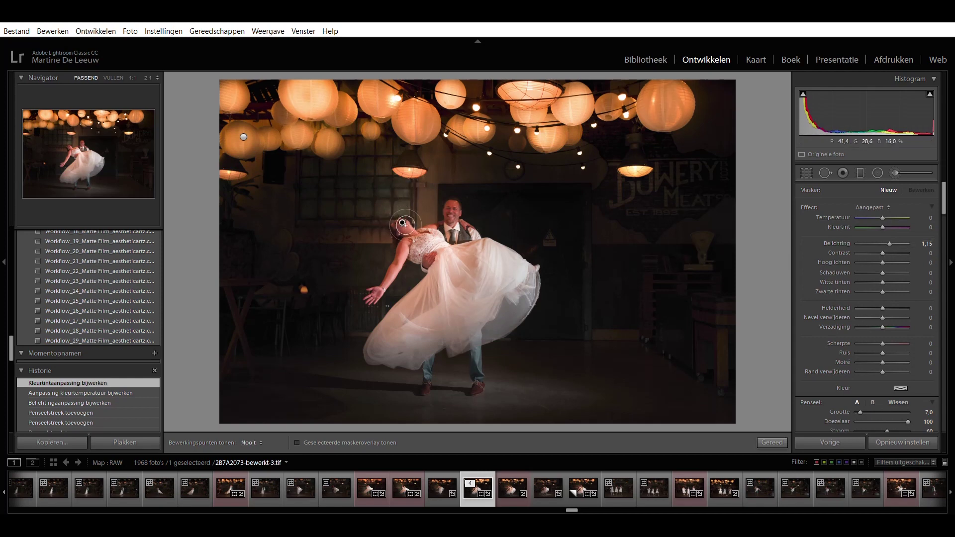
key("h")
left_click_drag(457, 212, 450, 208)
key("h")
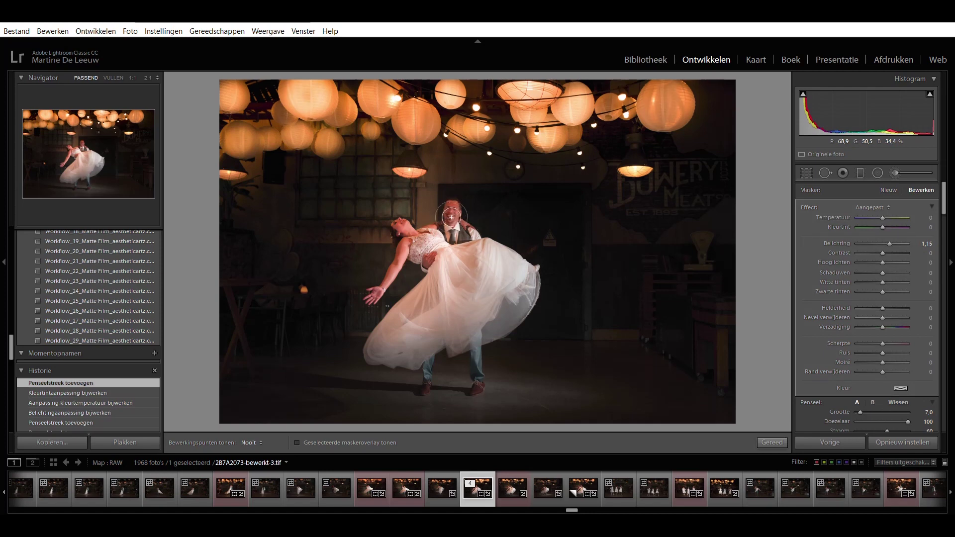
left_click_drag(450, 208, 493, 194)
key("h")
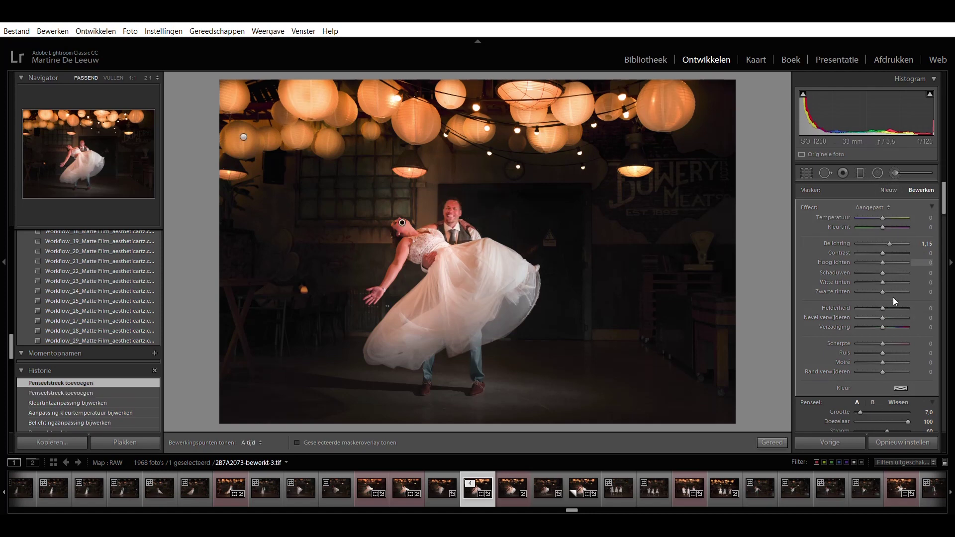
Step: Give the face brush exposure 0,75, whites 15, blacks −7 and saturation −9, then close the brush
left_click(923, 243)
key("Down")
key("Down")
key("Down")
key("Down")
left_click_drag(882, 283, 885, 282)
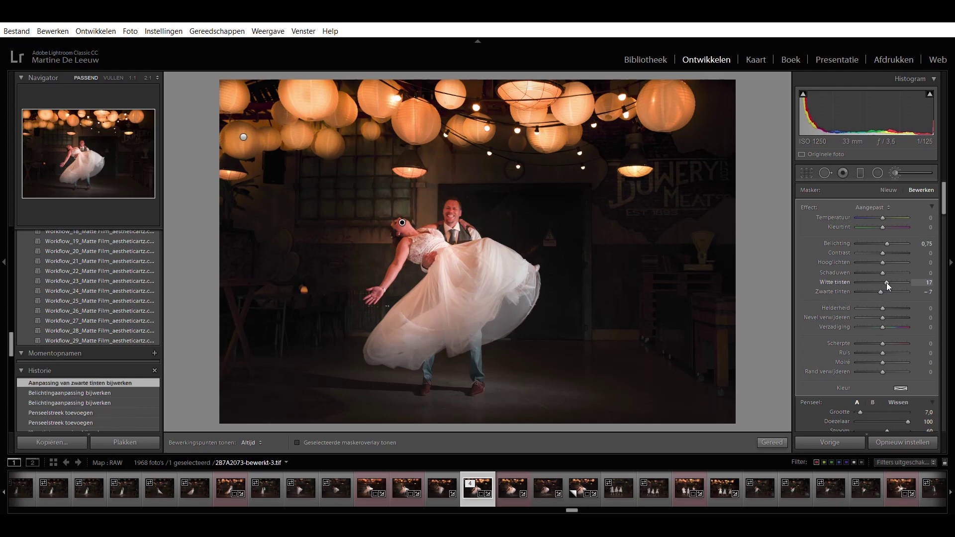
left_click_drag(881, 327, 879, 327)
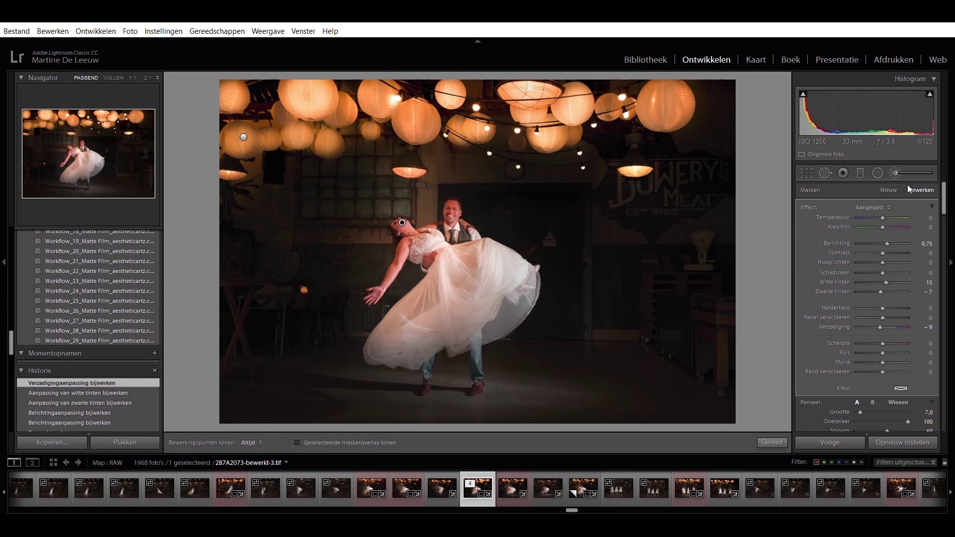
left_click(897, 174)
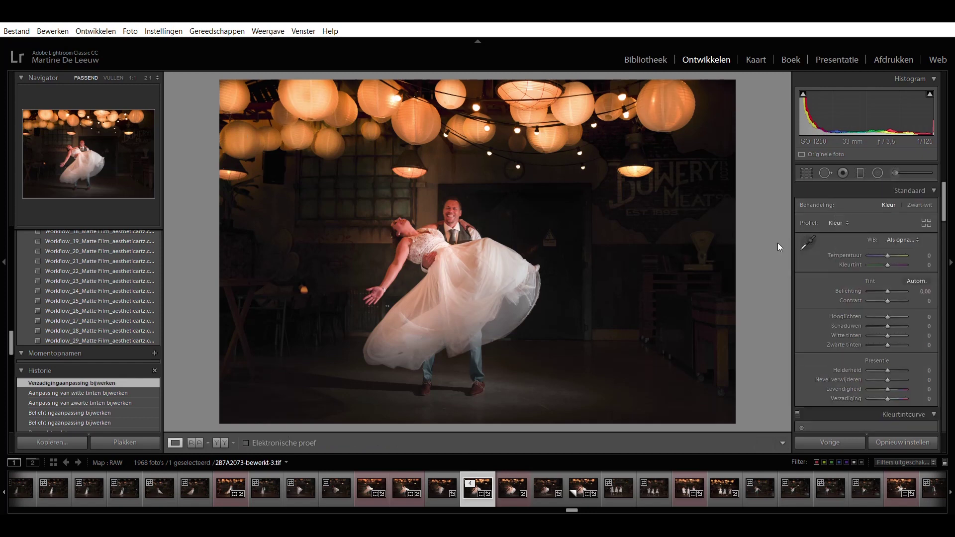
Step: Toggle the before view with \ to compare against the unedited original, then return to the edit
key("backslash")
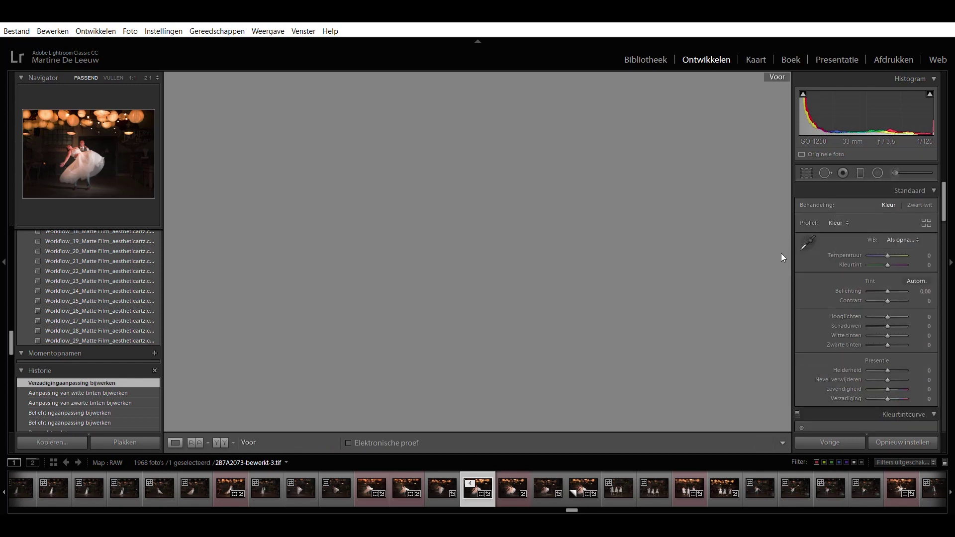
key("backslash")
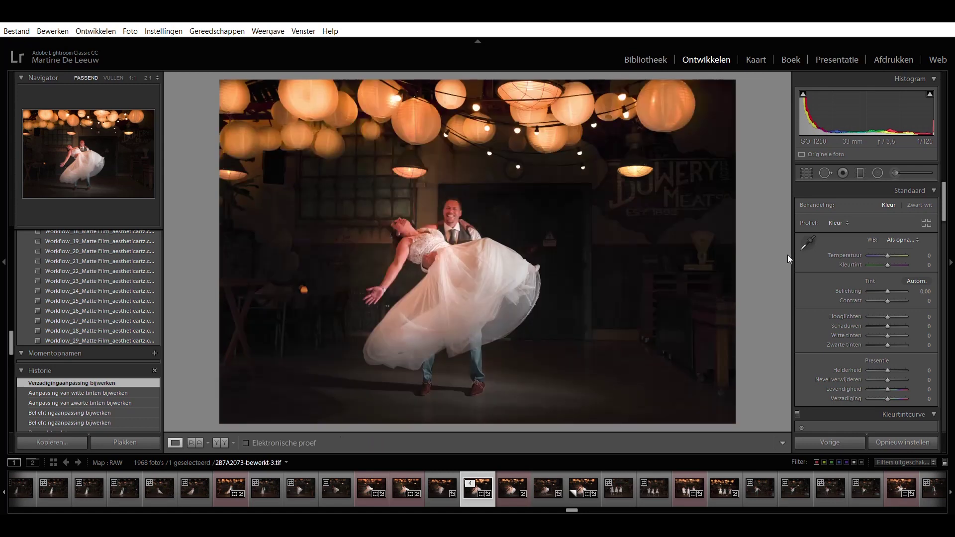